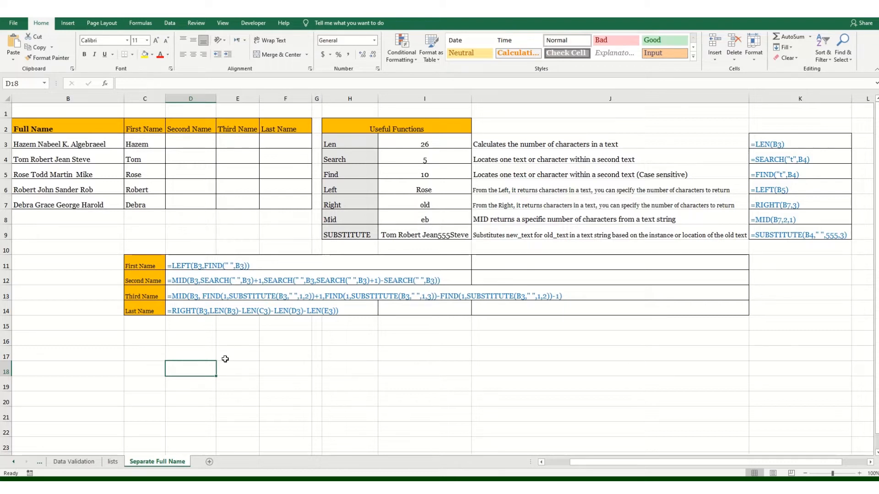
Set the instance number of the SUBSTITUTE formula in I9 to 2, keeping its other arguments.
{"action": "left_click", "coordinate": [406, 235]}
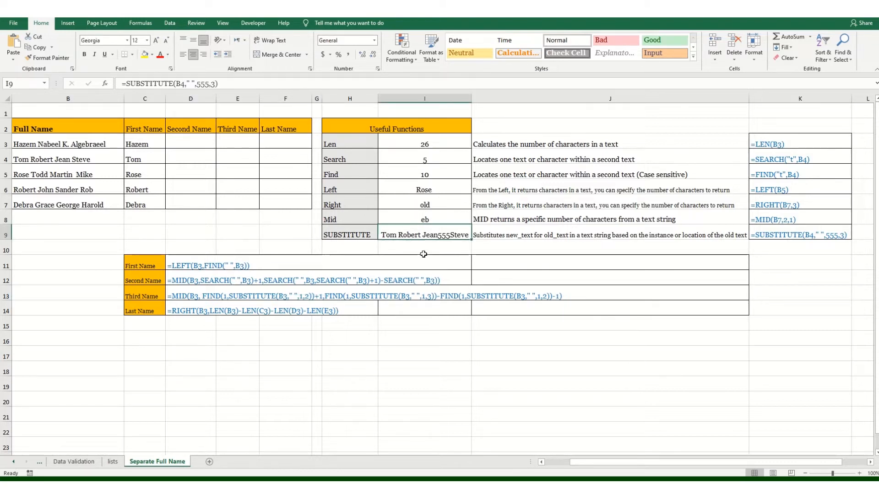
{"action": "left_click", "coordinate": [180, 84]}
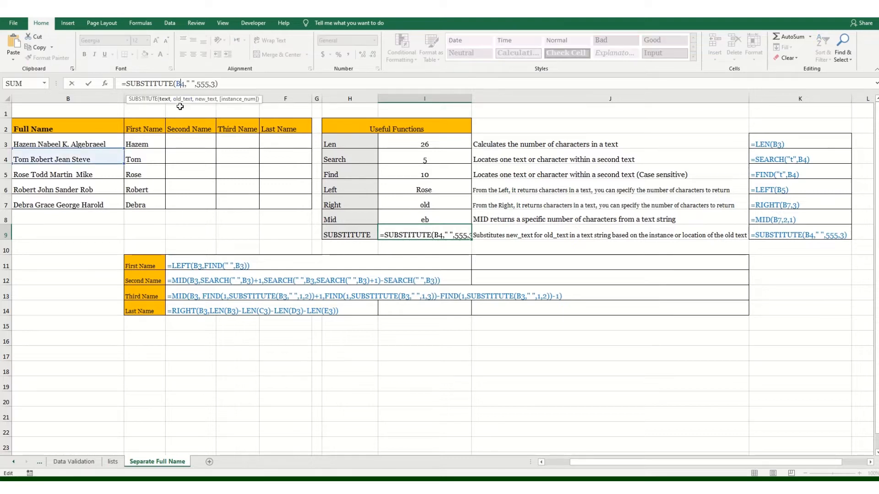
{"action": "left_click", "coordinate": [191, 84]}
{"action": "left_click", "coordinate": [216, 84]}
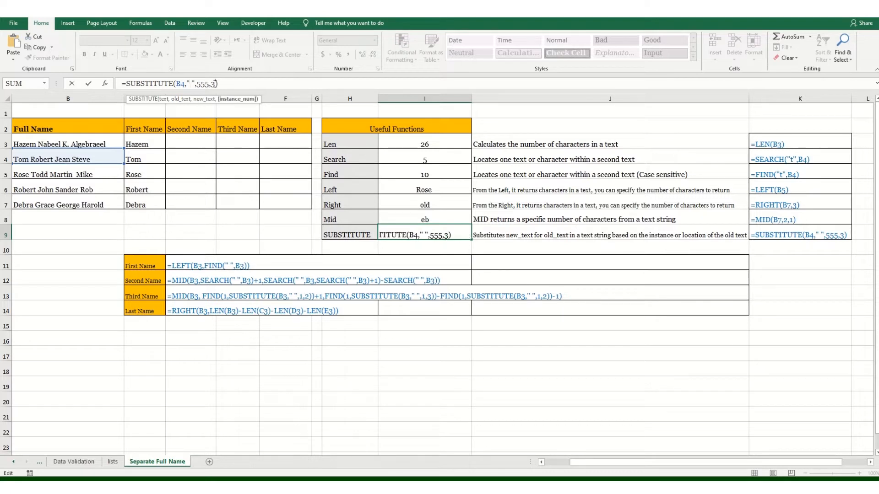
{"action": "key", "text": "Return"}
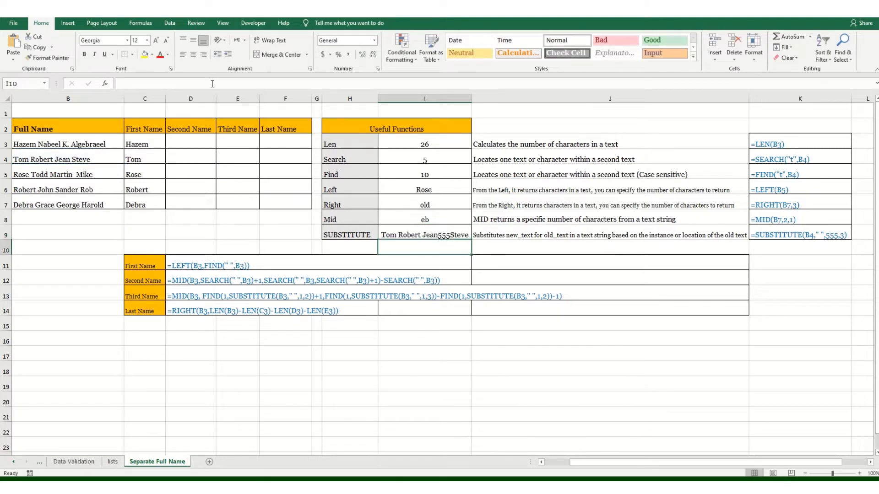
{"action": "left_click", "coordinate": [448, 236]}
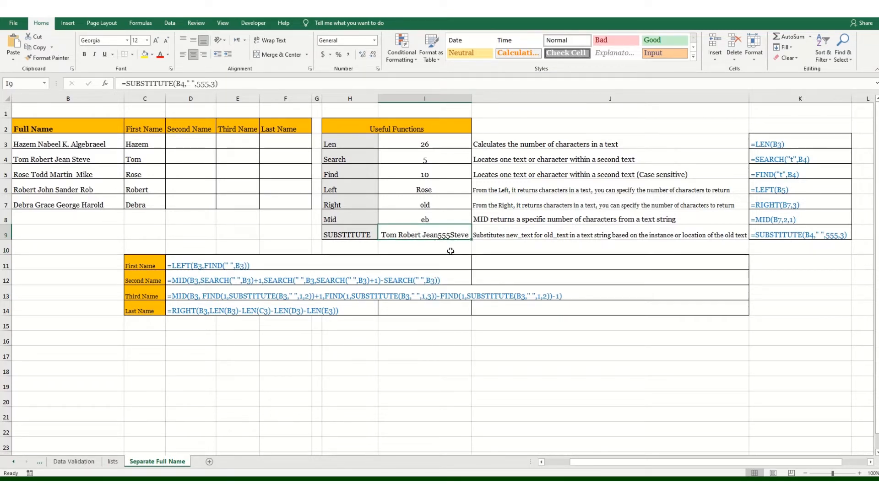
{"action": "left_click", "coordinate": [213, 83]}
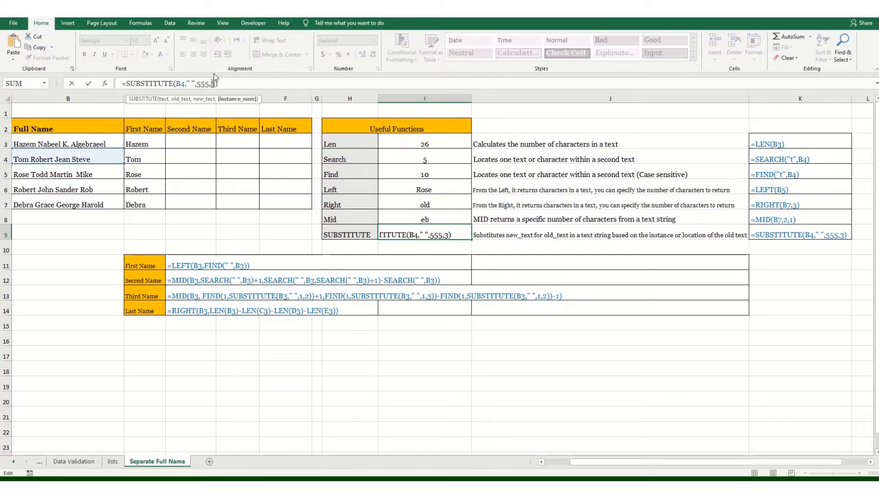
{"action": "key", "text": "Return"}
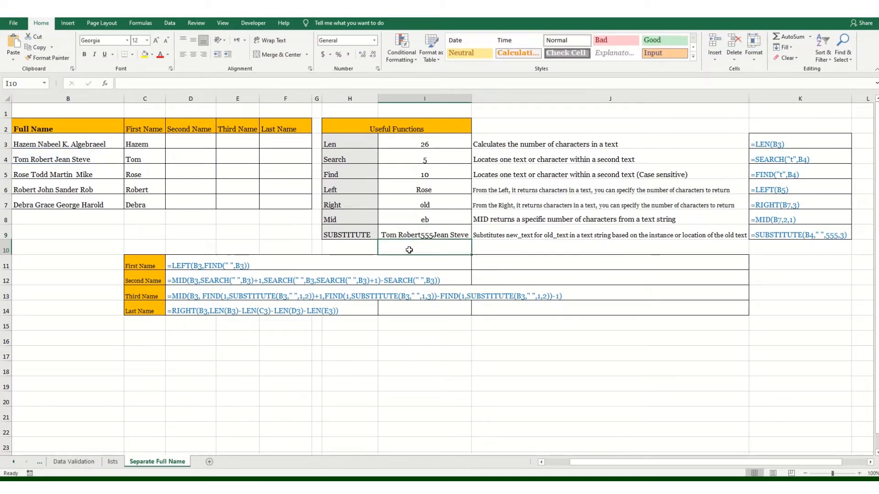
{"action": "left_click", "coordinate": [431, 233]}
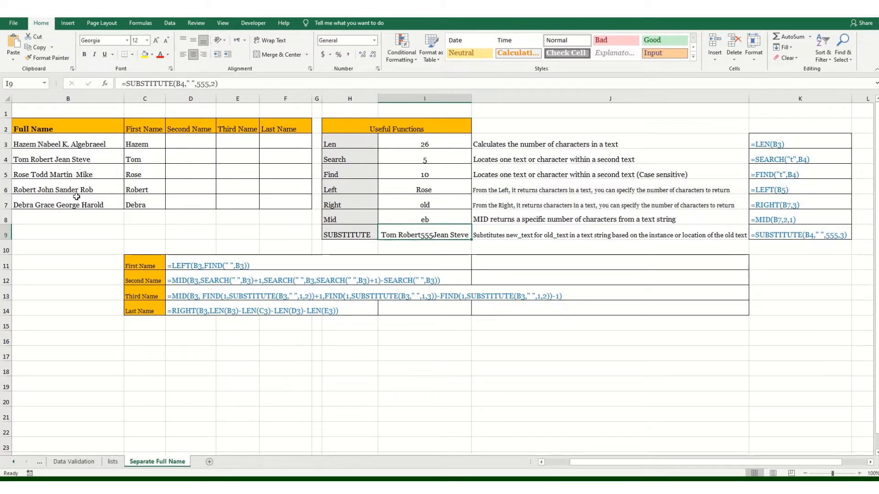
Start a MID formula in D3 with the full name in B3 as its text argument.
{"action": "left_click", "coordinate": [191, 141]}
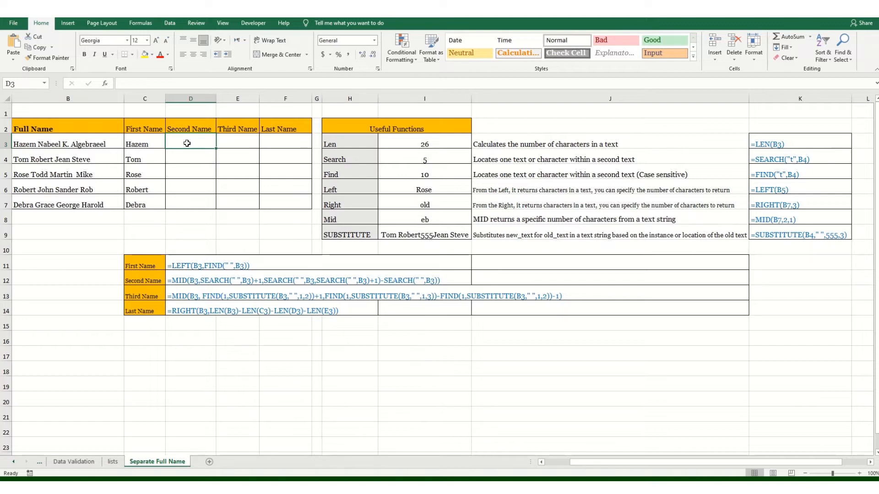
{"action": "type", "text": "="}
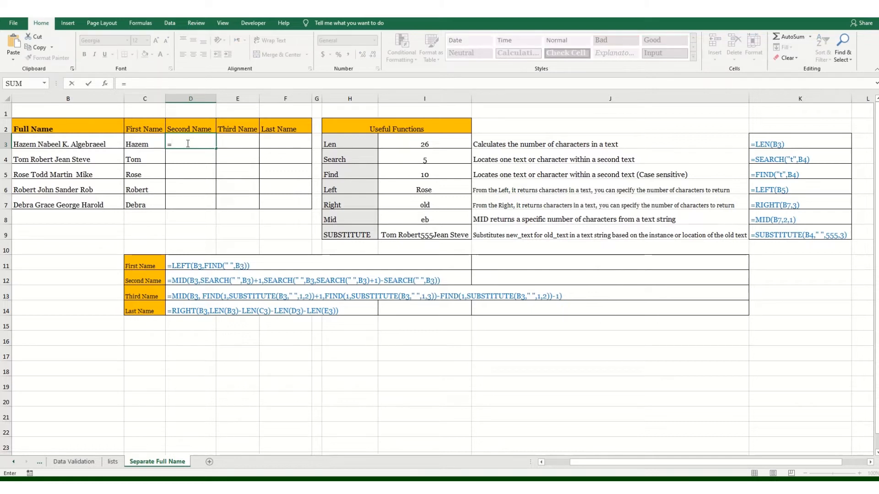
{"action": "type", "text": "mid"}
{"action": "key", "text": "Tab"}
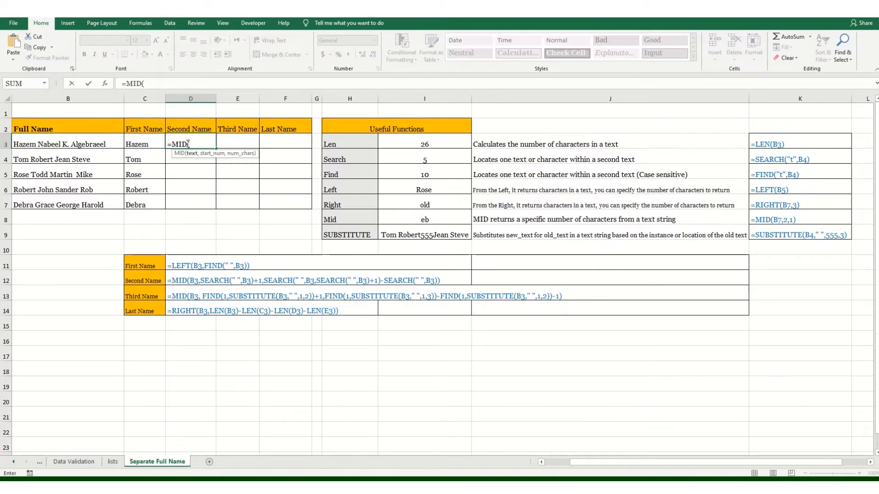
{"action": "left_click", "coordinate": [98, 140]}
{"action": "type", "text": ",se"}
Enter SEARCH(" ",B3)+1 as the start number of the MID formula in D3.
{"action": "key", "text": "Tab"}
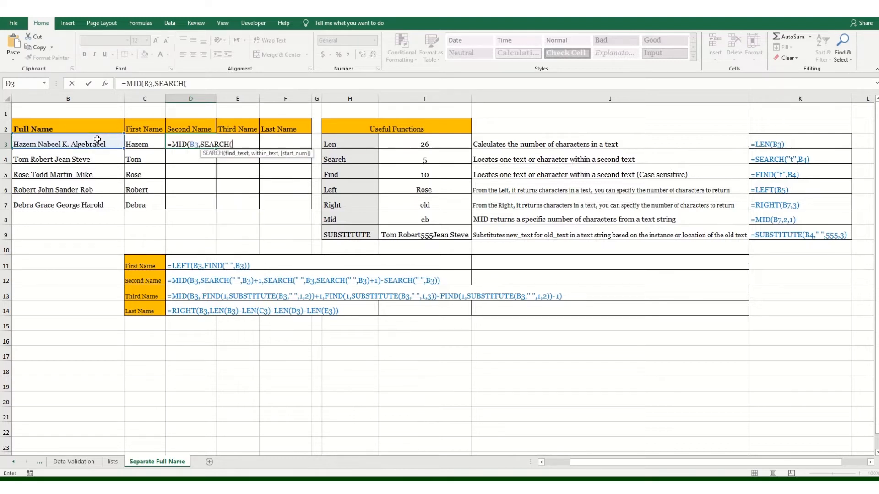
{"action": "type", "text": "\" \","}
{"action": "left_click", "coordinate": [69, 144]}
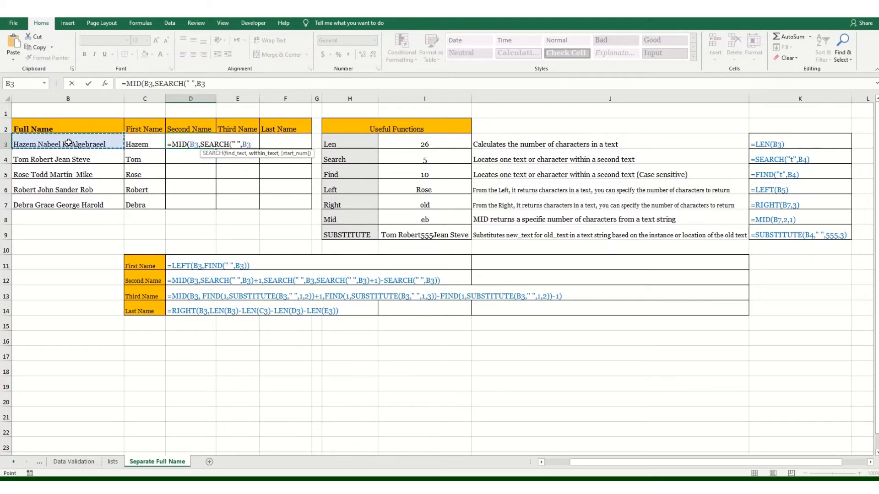
{"action": "type", "text": ")"}
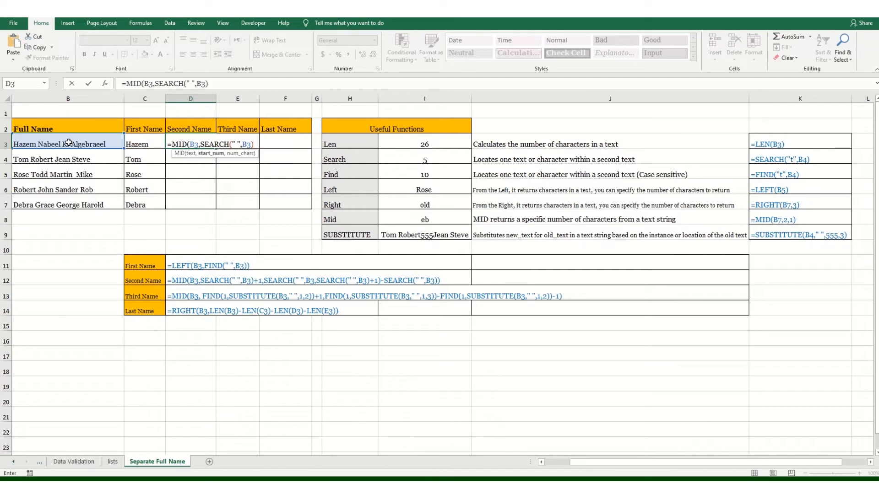
{"action": "type", "text": "+1"}
{"action": "type", "text": ","}
Begin the character count of D3's MID formula with SEARCH(" ",B3,SEARCH(" ",B3)+1).
{"action": "type", "text": "se"}
{"action": "key", "text": "Tab"}
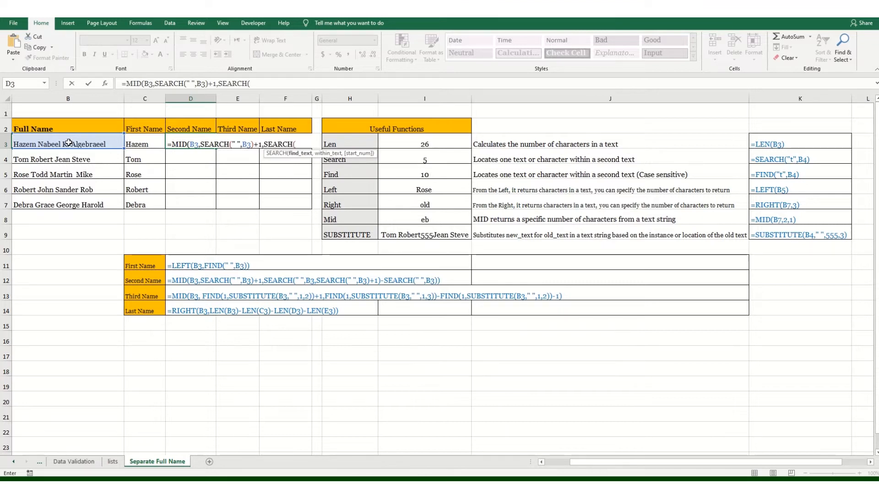
{"action": "type", "text": "\" \",b3"}
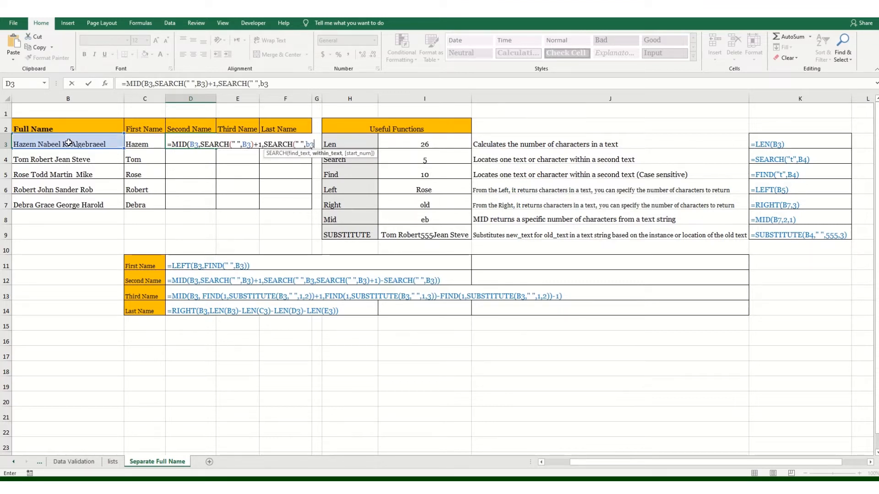
{"action": "type", "text": ",se"}
{"action": "key", "text": "Tab"}
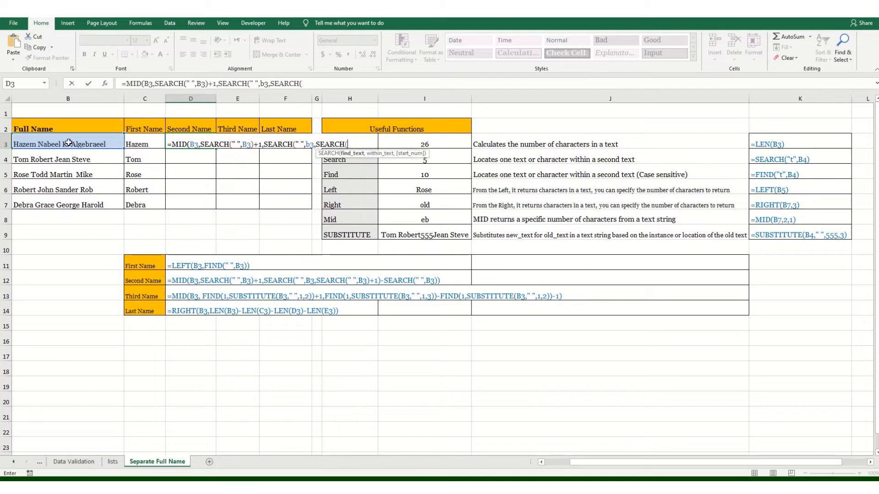
{"action": "type", "text": "\" \","}
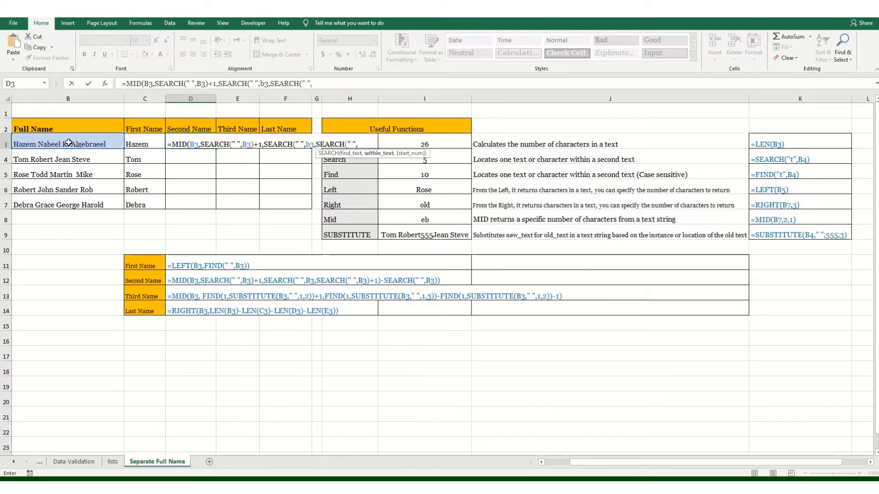
{"action": "type", "text": "b3"}
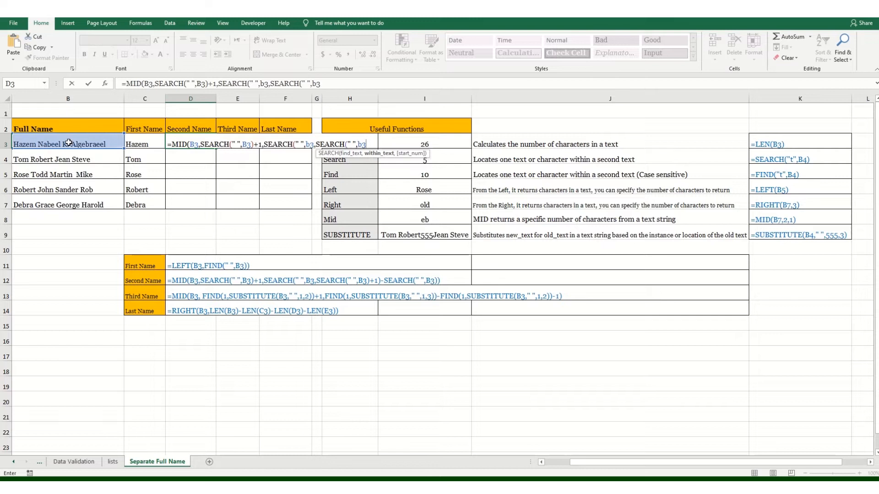
{"action": "type", "text": ")+"}
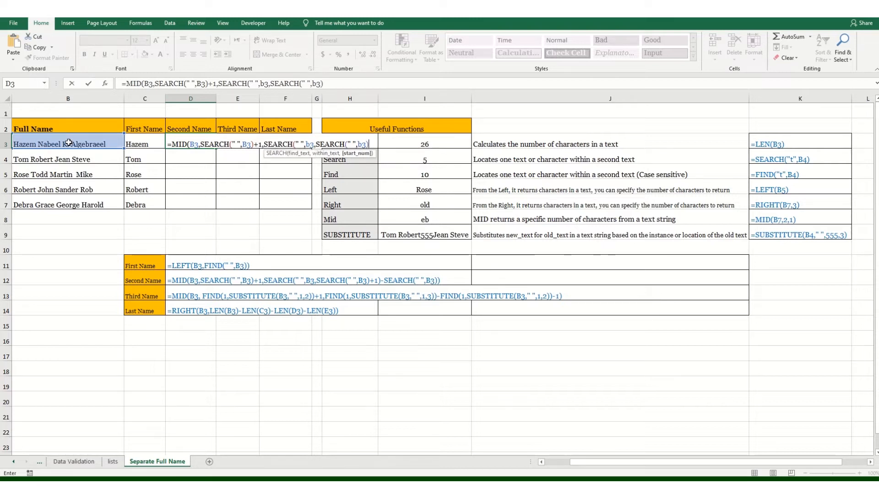
{"action": "type", "text": "1"}
Complete the D3 formula by subtracting SEARCH(" ",B3) from the character count, and fill it down through D7.
{"action": "type", "text": ")"}
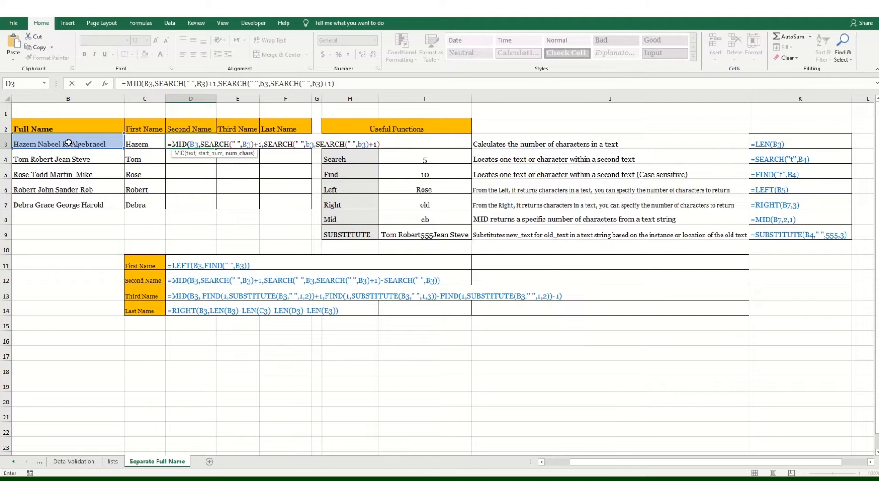
{"action": "type", "text": "-SEARCH("}
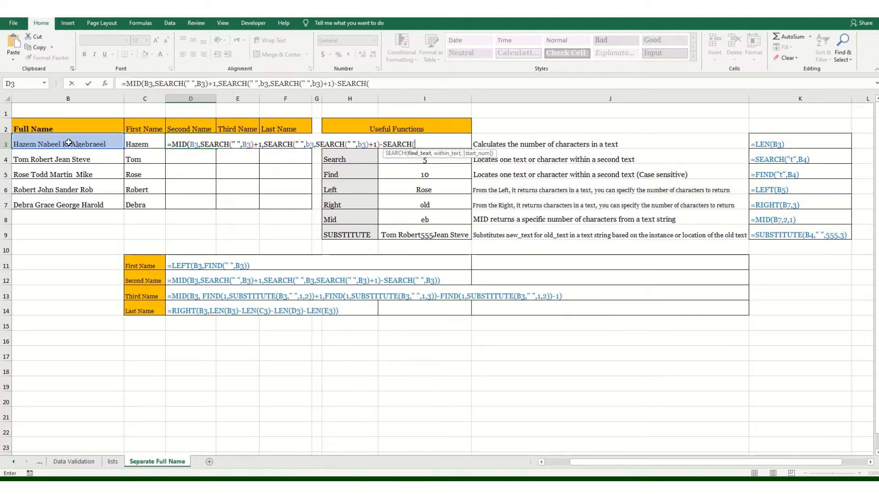
{"action": "type", "text": "\" \","}
{"action": "type", "text": "b3))"}
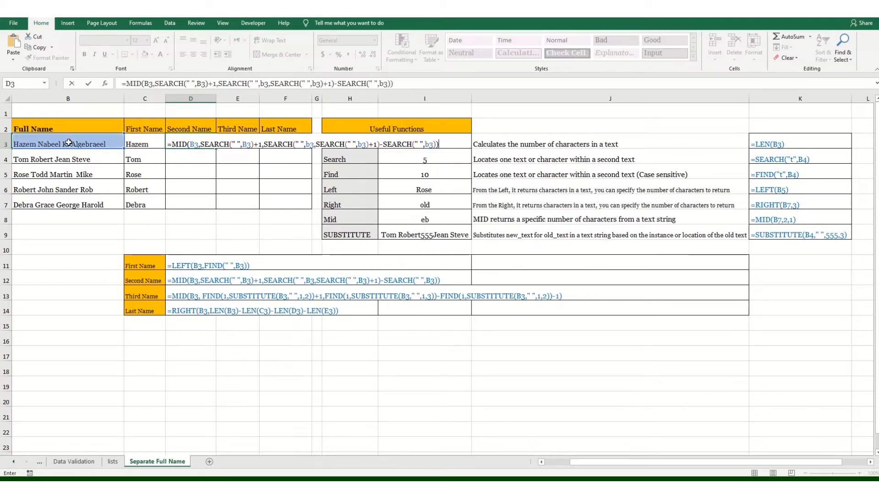
{"action": "key", "text": "Return"}
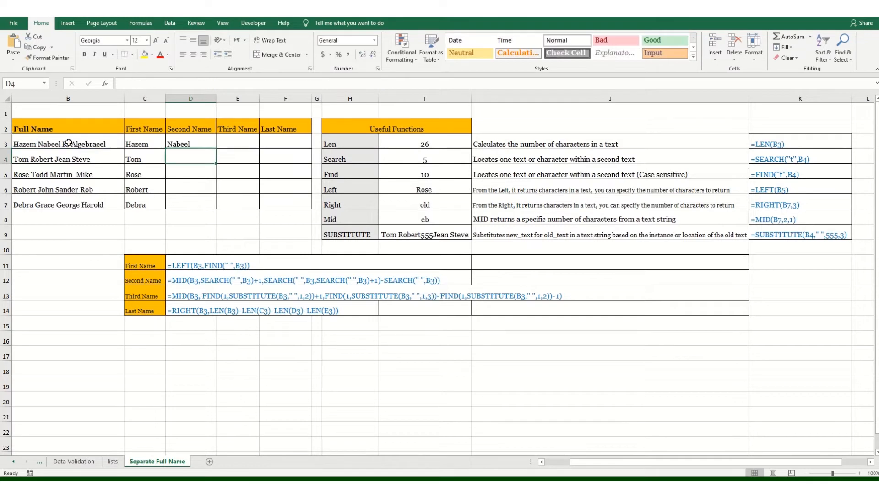
{"action": "left_click", "coordinate": [207, 147]}
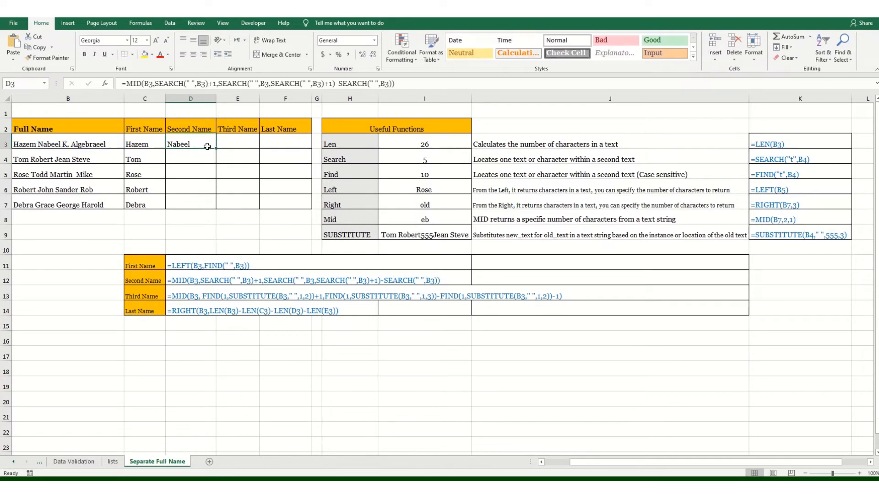
{"action": "left_click_drag", "start_coordinate": [215, 149], "coordinate": [213, 216]}
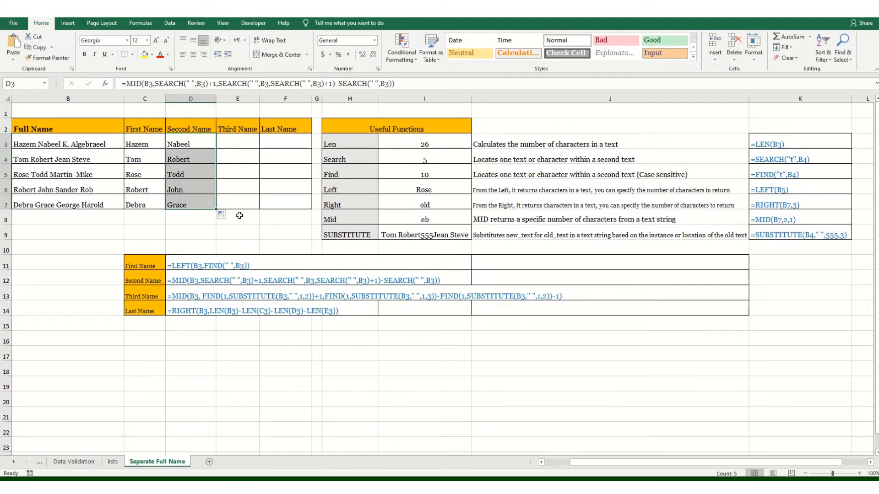
Start a MID formula in E3 with the full name in B3 as its text argument.
{"action": "left_click", "coordinate": [231, 143]}
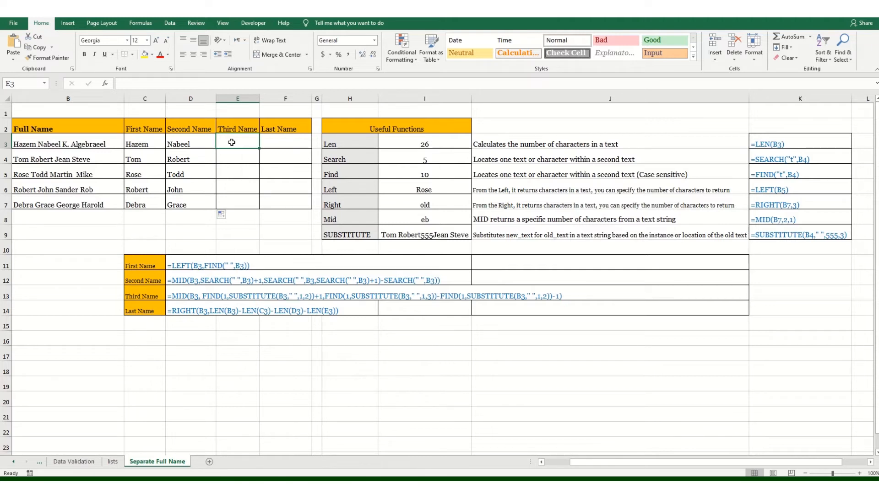
{"action": "type", "text": "="}
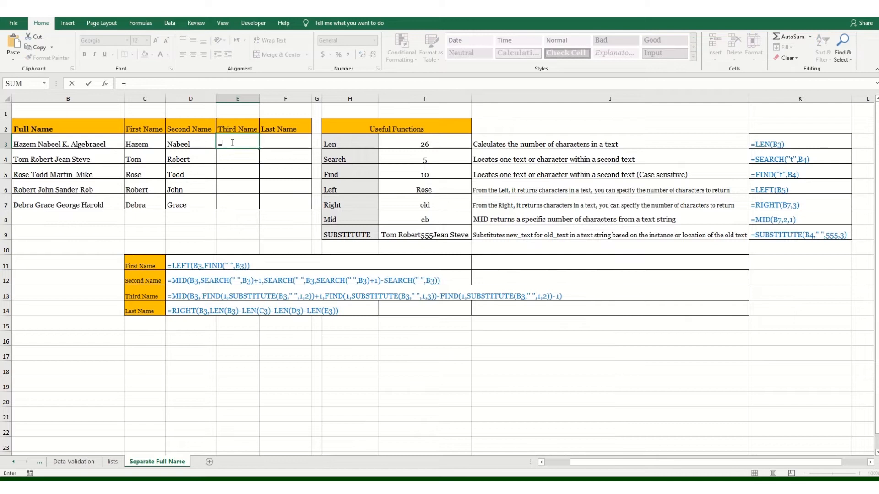
{"action": "type", "text": "mid"}
{"action": "key", "text": "Tab"}
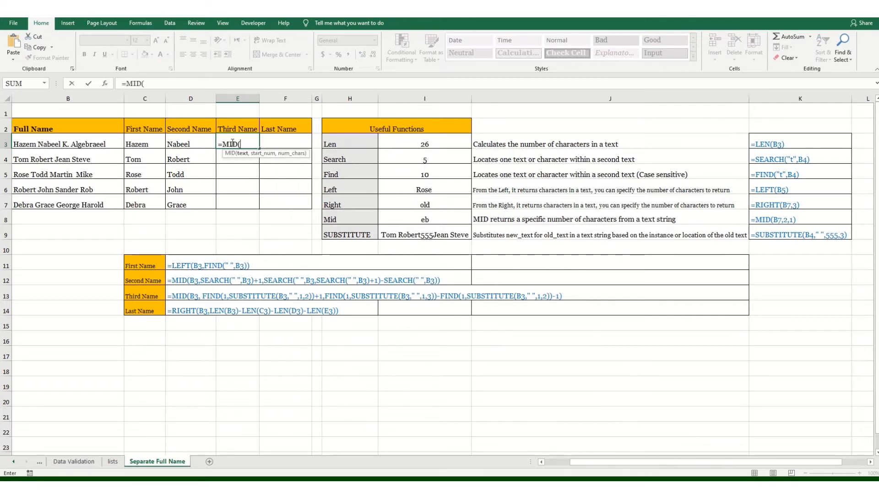
{"action": "left_click", "coordinate": [79, 146]}
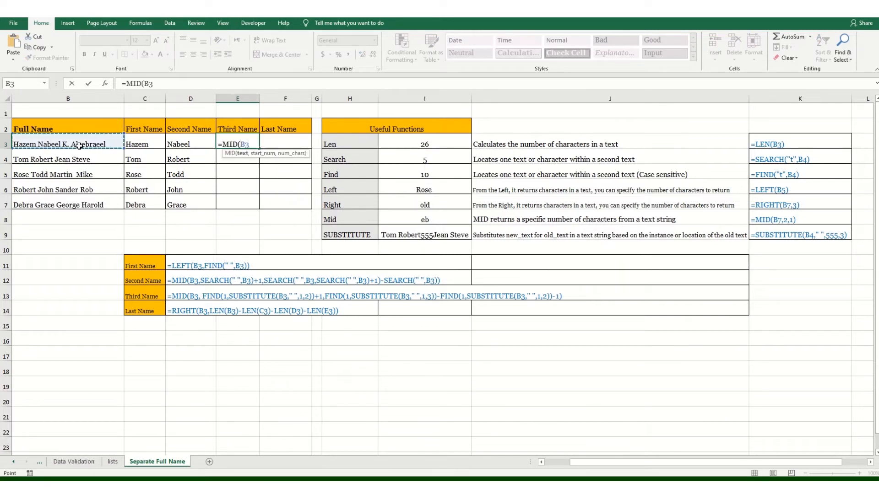
{"action": "type", "text": ",fi"}
{"action": "key", "text": "Tab"}
{"action": "key", "text": "BackSpace"}
{"action": "key", "text": "BackSpace"}
{"action": "key", "text": "BackSpace"}
{"action": "key", "text": "BackSpace"}
{"action": "key", "text": "BackSpace"}
{"action": "key", "text": "BackSpace"}
{"action": "key", "text": "BackSpace"}
{"action": "key", "text": "BackSpace"}
{"action": "key", "text": "BackSpace"}
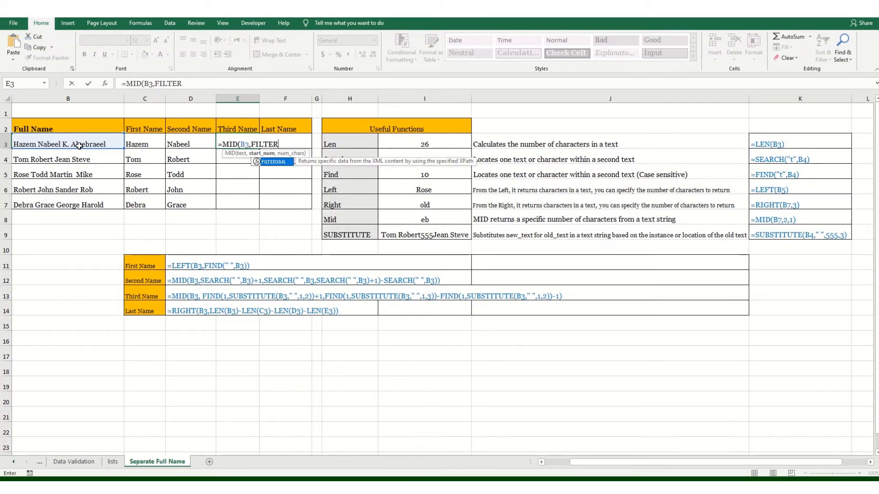
Enter FIND(1,SUBSTITUTE(B3," ",1,2))+1 as the start number of the MID formula in E3.
{"action": "type", "text": "ind"}
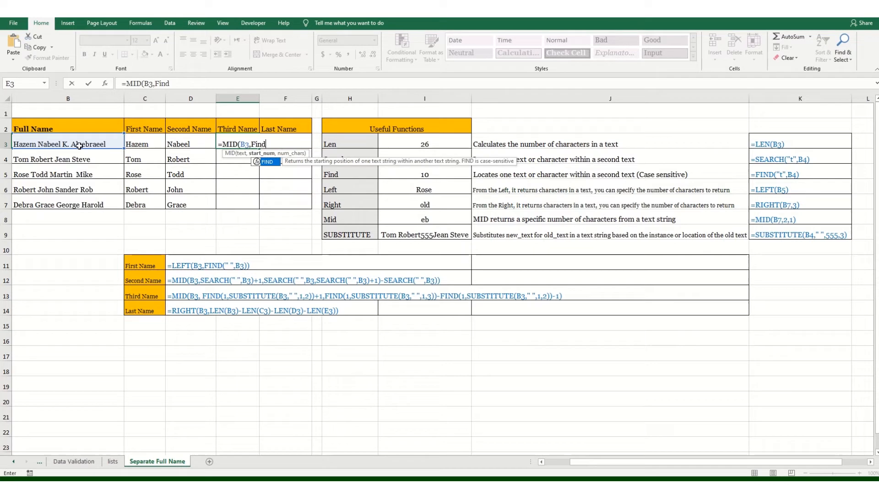
{"action": "key", "text": "Tab"}
{"action": "type", "text": "1,"}
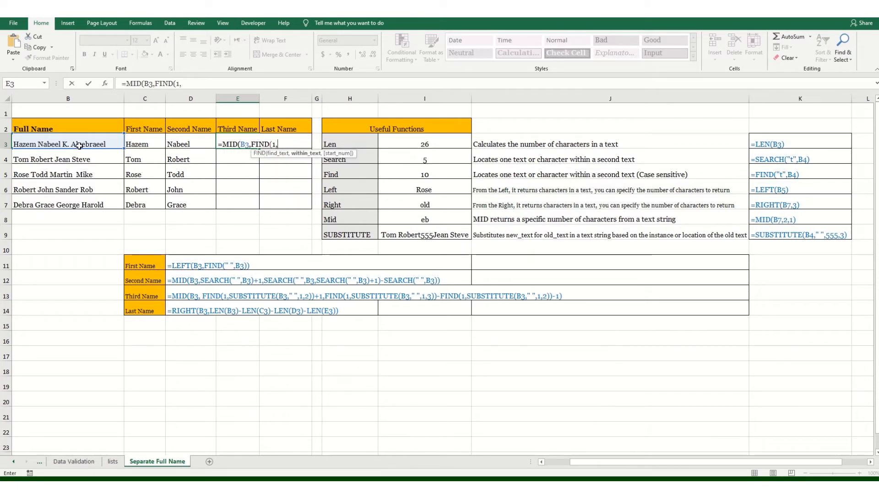
{"action": "type", "text": "SUBSTITUTE("}
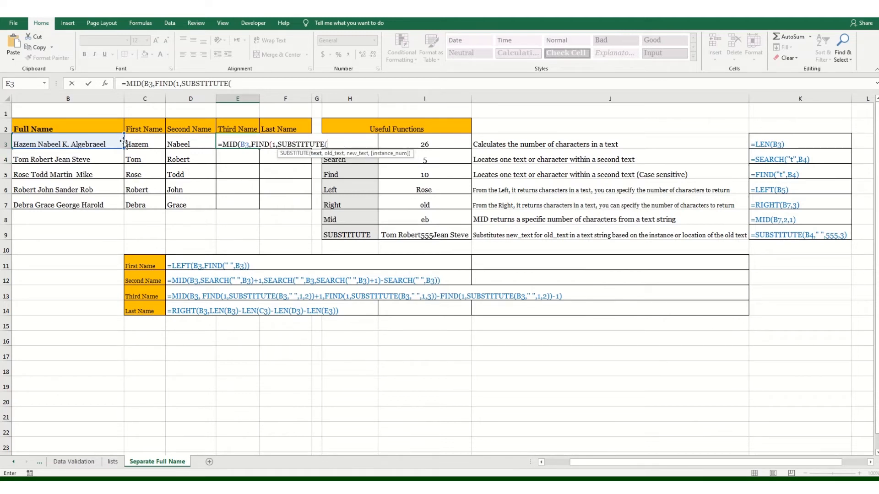
{"action": "left_click", "coordinate": [105, 146]}
{"action": "type", "text": ",\" \","}
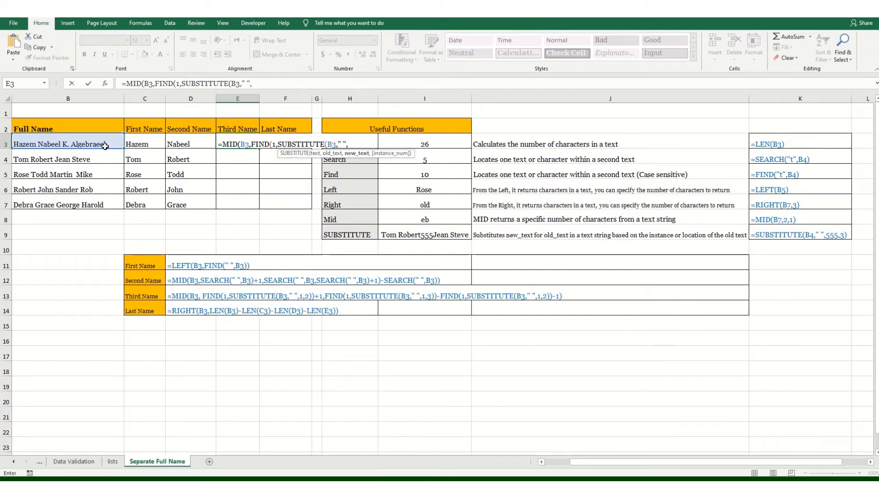
{"action": "type", "text": "1,"}
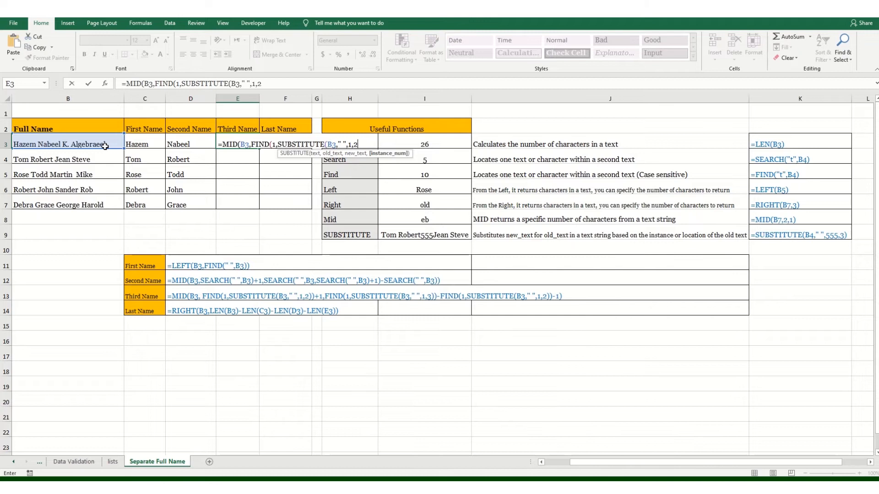
{"action": "type", "text": "2))+1"}
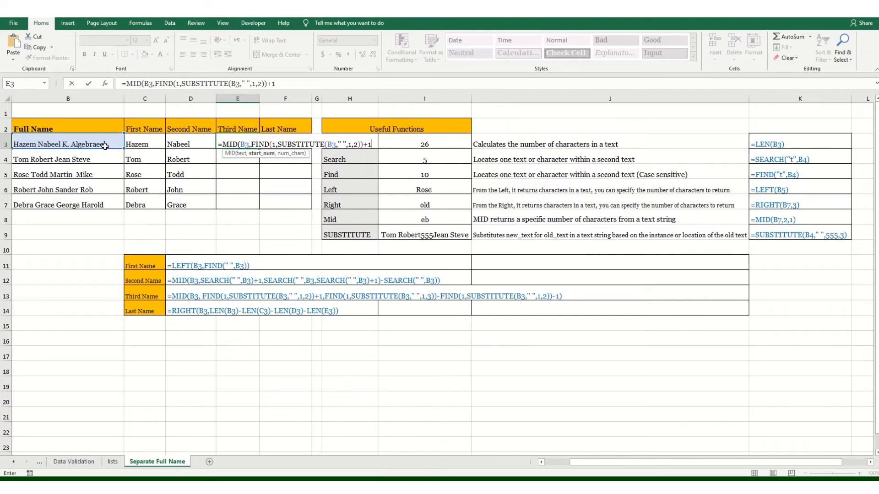
Begin the character count of E3's MID formula with a FIND of 1 in a SUBSTITUTE that replaces the third space of B3 with 1.
{"action": "type", "text": ",fin"}
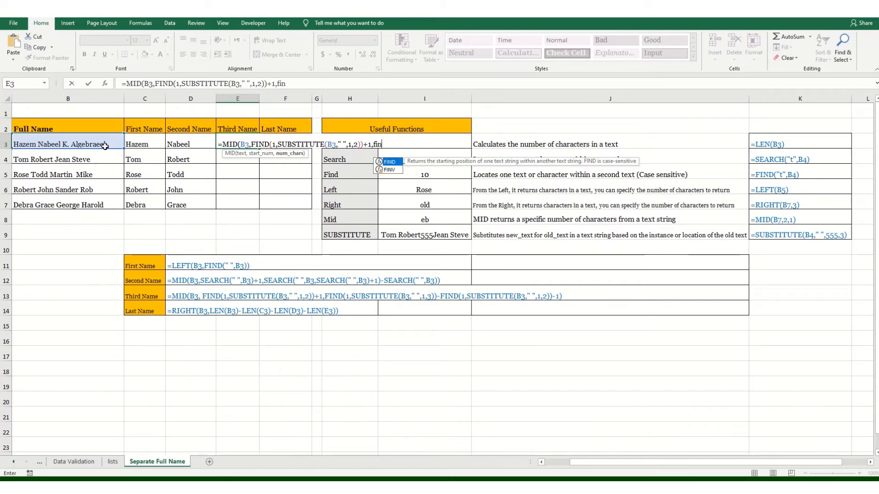
{"action": "key", "text": "Tab"}
{"action": "type", "text": "1,su"}
{"action": "key", "text": "Tab"}
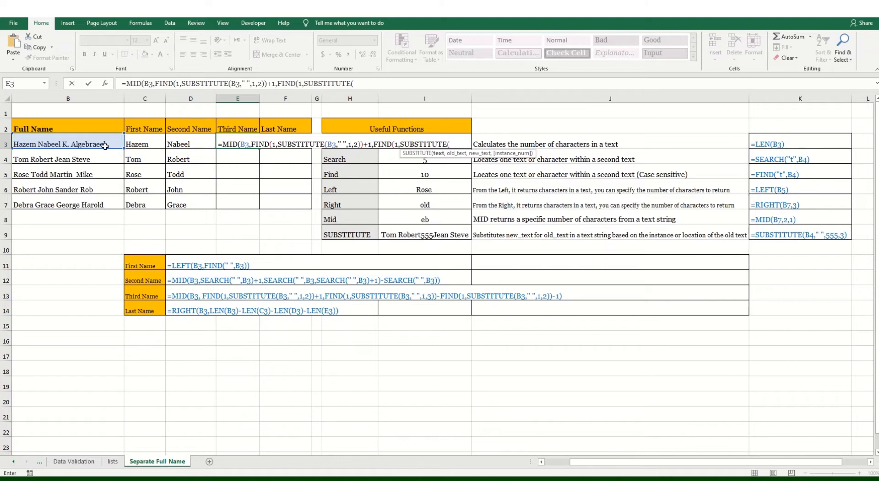
{"action": "left_click", "coordinate": [103, 139]}
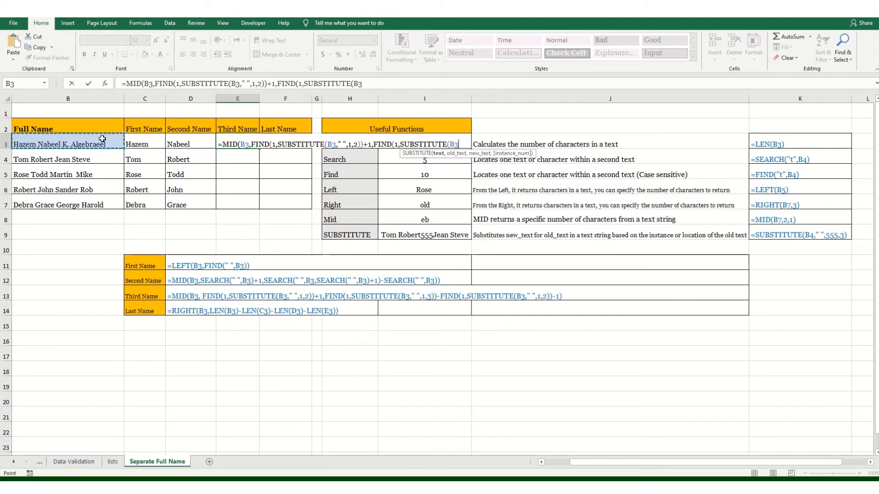
{"action": "type", "text": "\" \","}
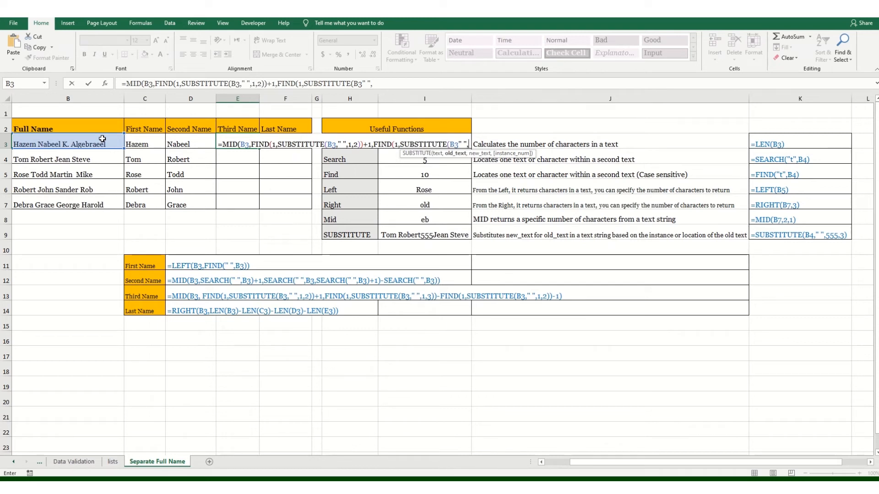
{"action": "type", "text": "1,3))"}
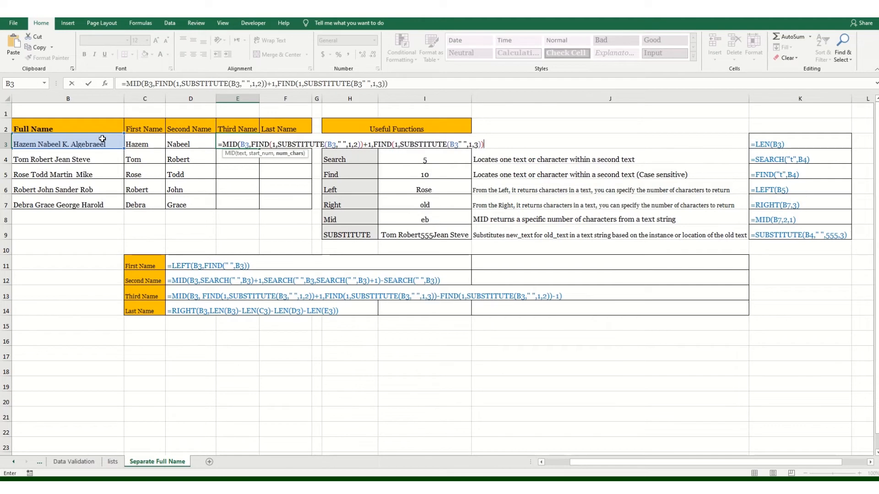
{"action": "type", "text": "-"}
Subtract FIND(1,SUBSTITUTE(B3," ",1,2)) and 1 from the character count in E3, and close the MID formula.
{"action": "type", "text": "FIND("}
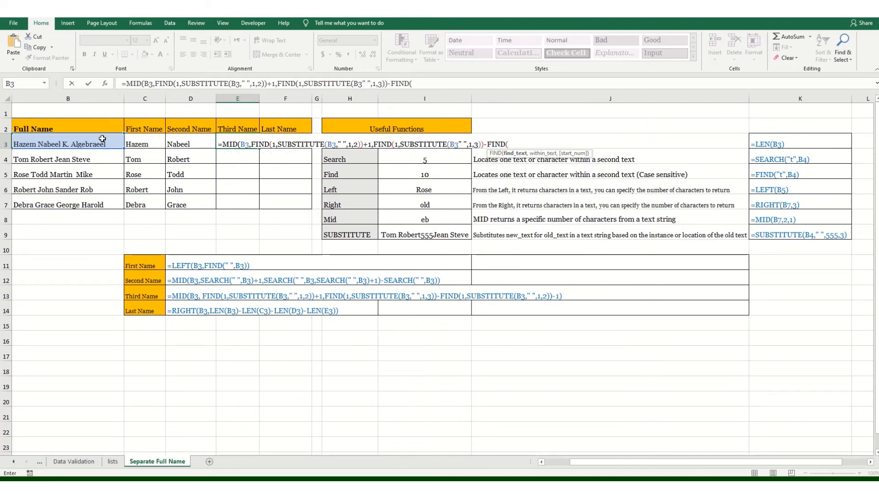
{"action": "type", "text": "1,su"}
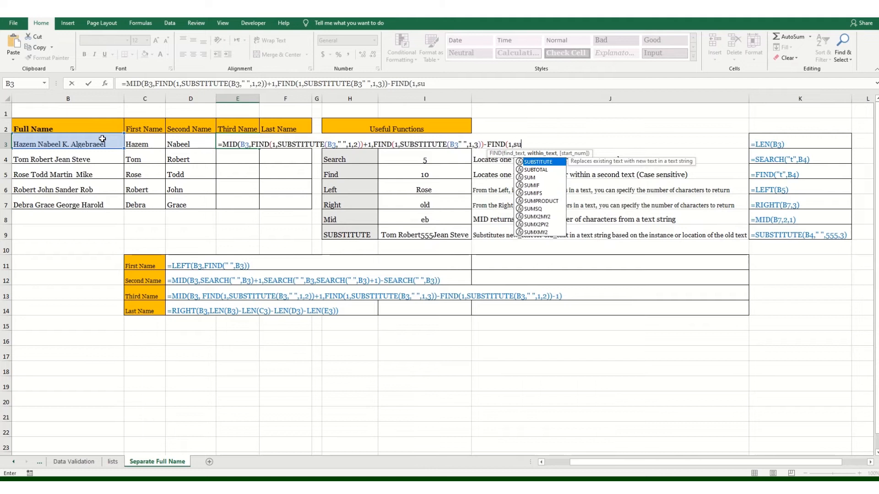
{"action": "key", "text": "Tab"}
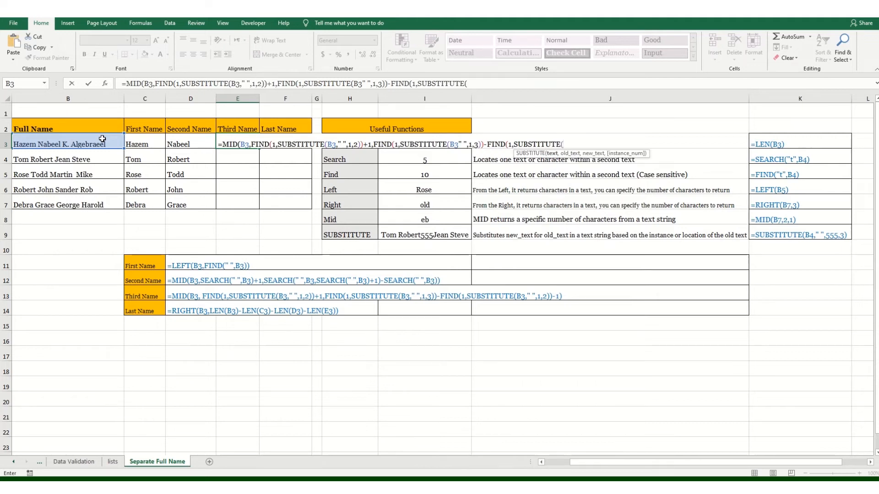
{"action": "type", "text": "b3,\" \",1"}
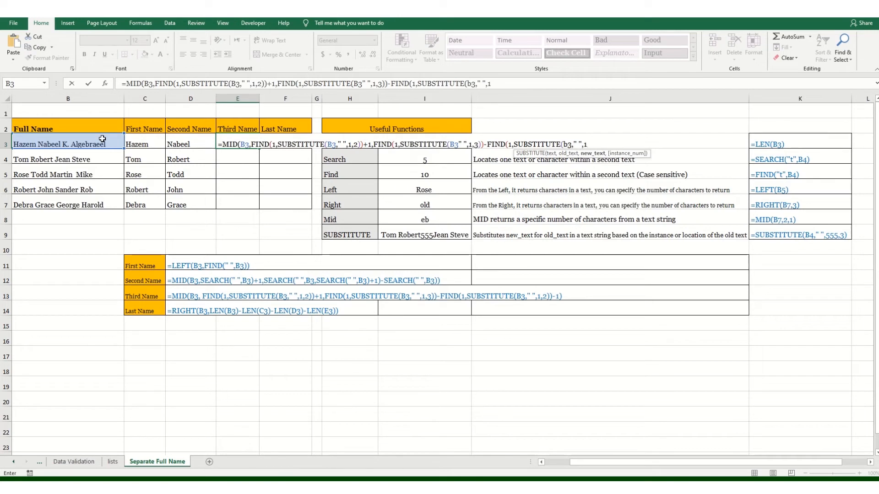
{"action": "type", "text": ",2))"}
{"action": "key", "text": "BackSpace"}
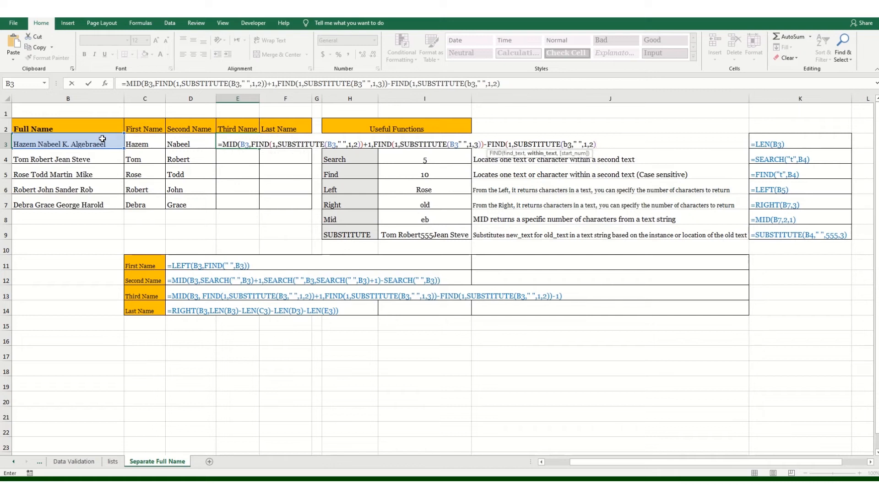
{"action": "type", "text": ")-1"}
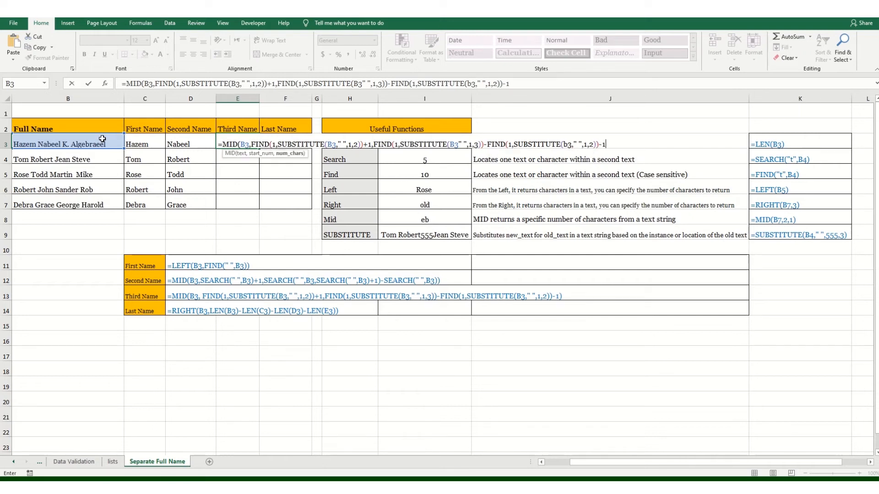
{"action": "type", "text": ")"}
Insert the missing comma after B3 in the second SUBSTITUTE of the E3 formula, and commit the formula.
{"action": "left_click", "coordinate": [460, 144]}
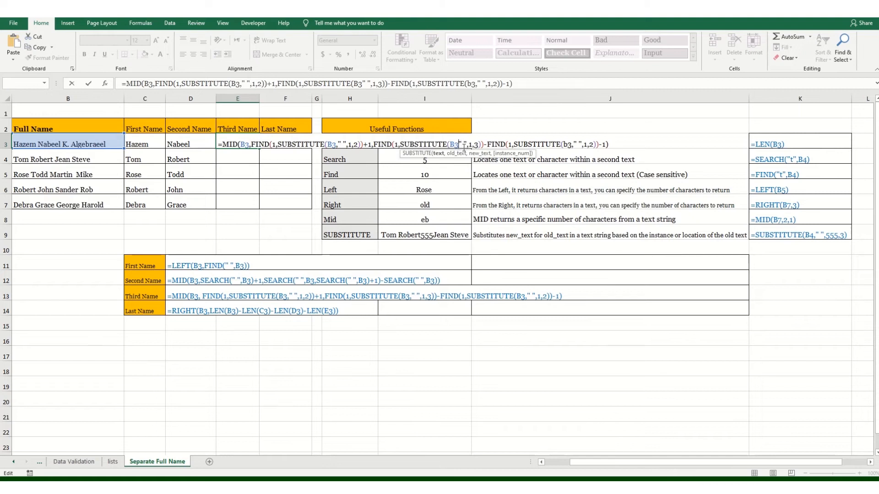
{"action": "type", "text": ","}
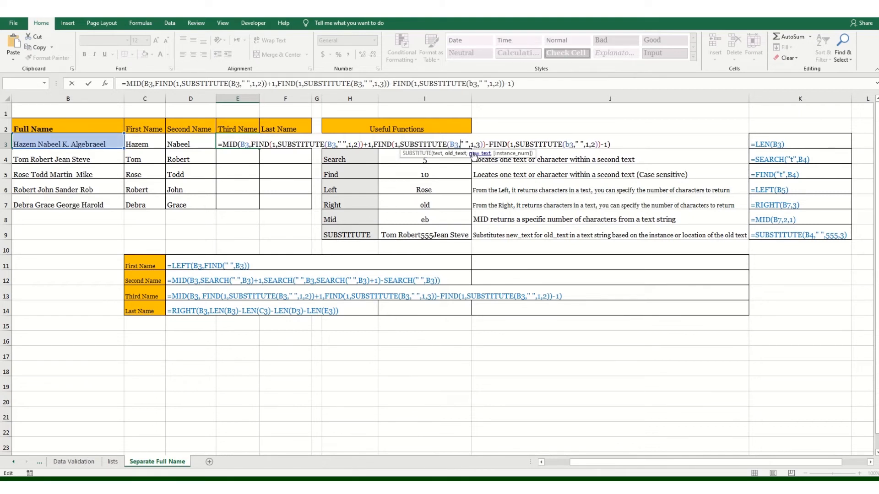
{"action": "key", "text": "Return"}
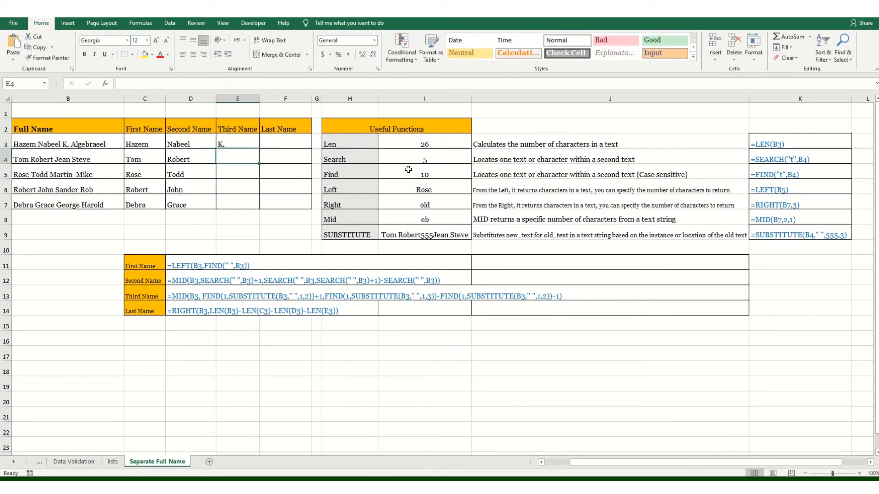
Fill the third-name formula from E3 down through E7, and check the formula in E7.
{"action": "left_click", "coordinate": [257, 147]}
{"action": "left_click_drag", "start_coordinate": [259, 148], "coordinate": [258, 207]}
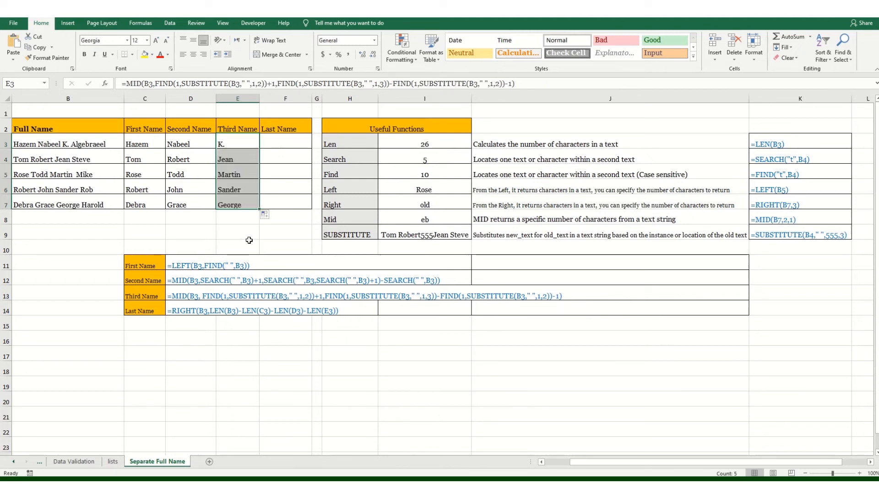
{"action": "left_click", "coordinate": [228, 202]}
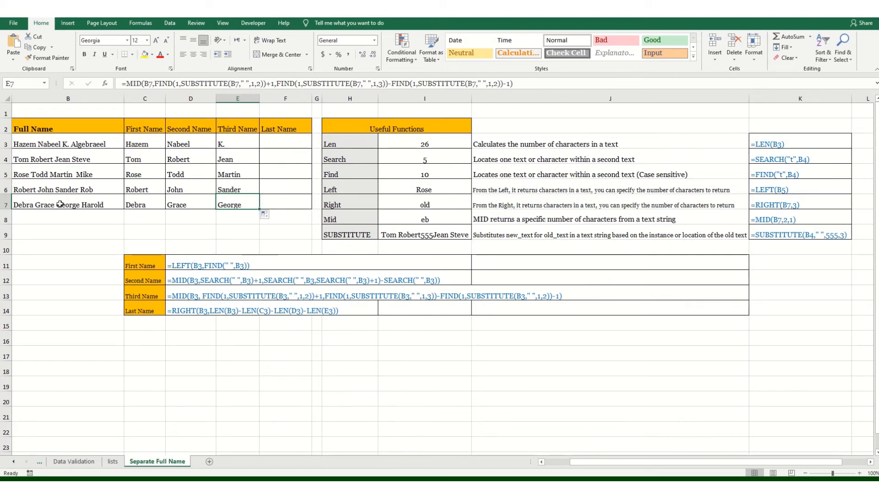
{"action": "left_click", "coordinate": [245, 221]}
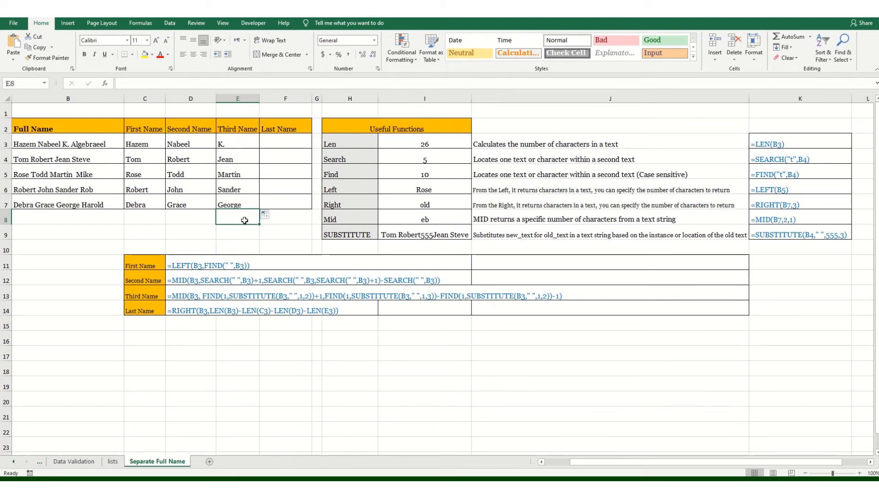
Start a RIGHT formula in F3 with the full name in B3 as its text argument.
{"action": "left_click", "coordinate": [170, 23]}
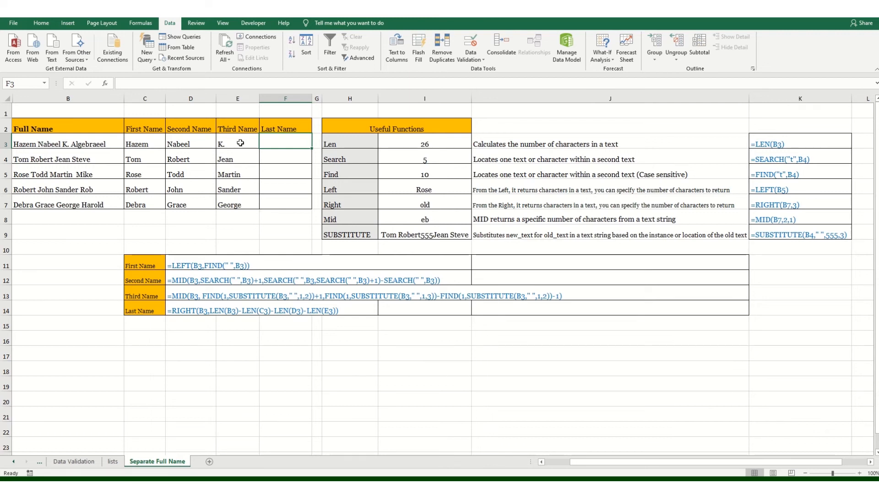
{"action": "type", "text": "=ri"}
{"action": "key", "text": "Tab"}
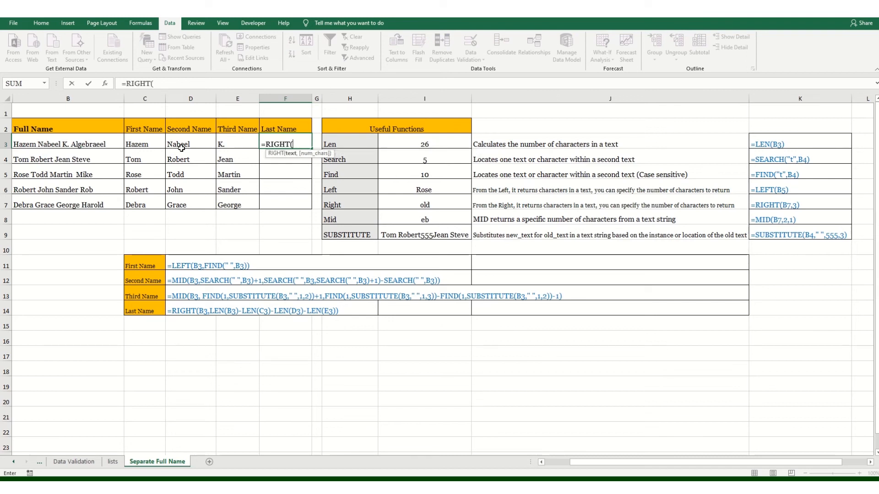
{"action": "left_click", "coordinate": [121, 140]}
{"action": "type", "text": ","}
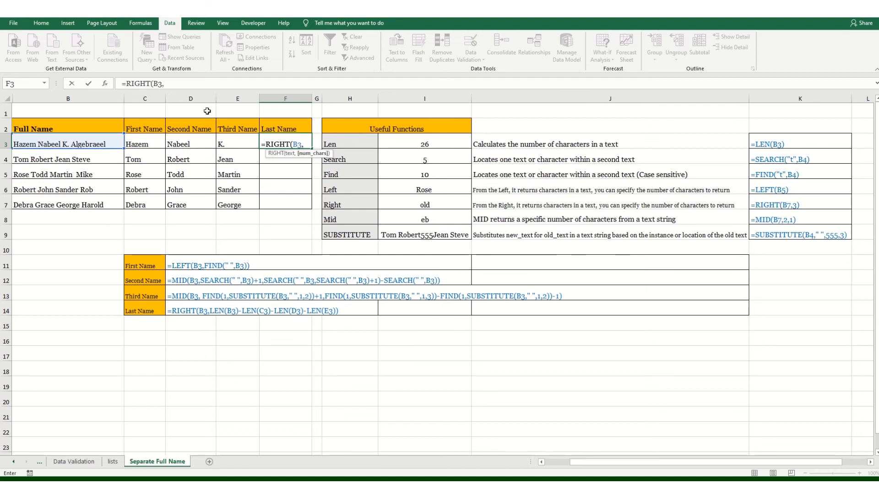
Begin the character count of F3's RIGHT formula with LEN(B3).
{"action": "type", "text": "LEN("}
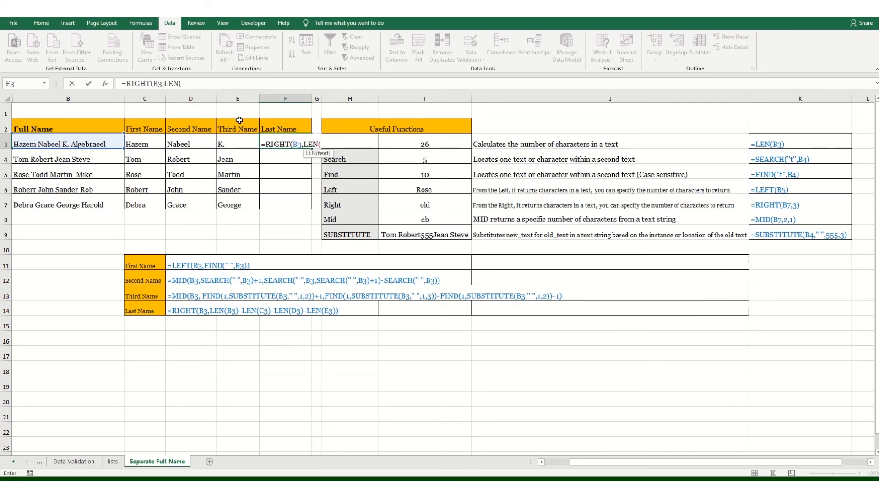
{"action": "left_click", "coordinate": [88, 145]}
{"action": "type", "text": ")"}
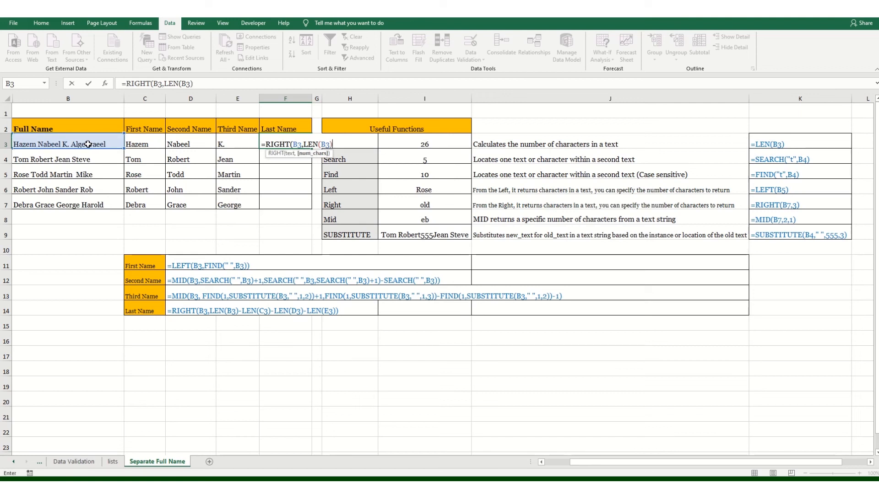
{"action": "type", "text": "-LEN("}
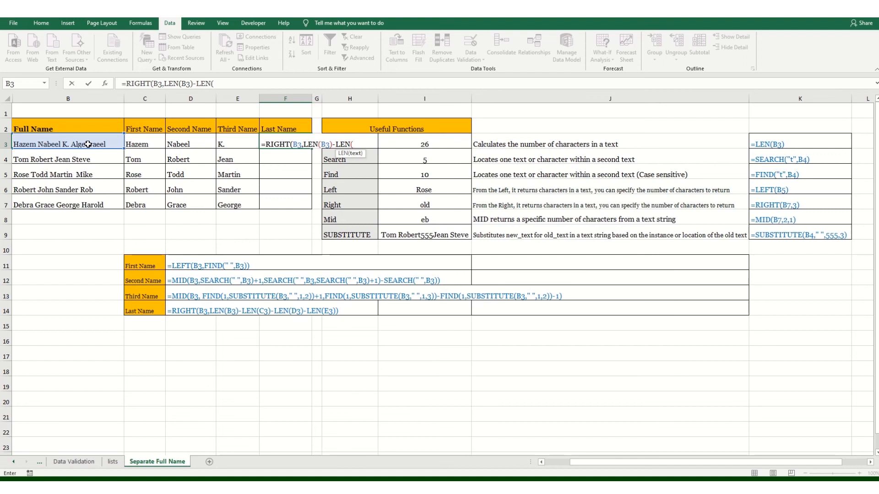
Subtract LEN(C3) and LEN(D3) from the character count in F3's RIGHT formula.
{"action": "left_click", "coordinate": [143, 142]}
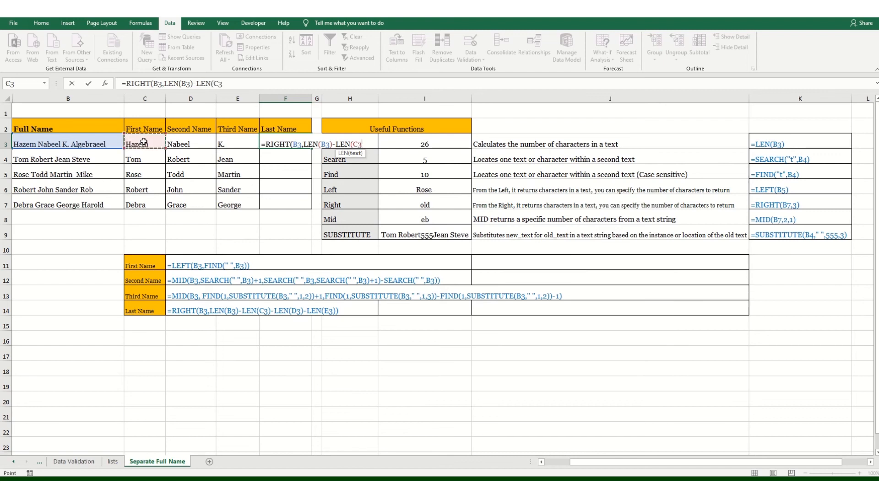
{"action": "type", "text": ")-"}
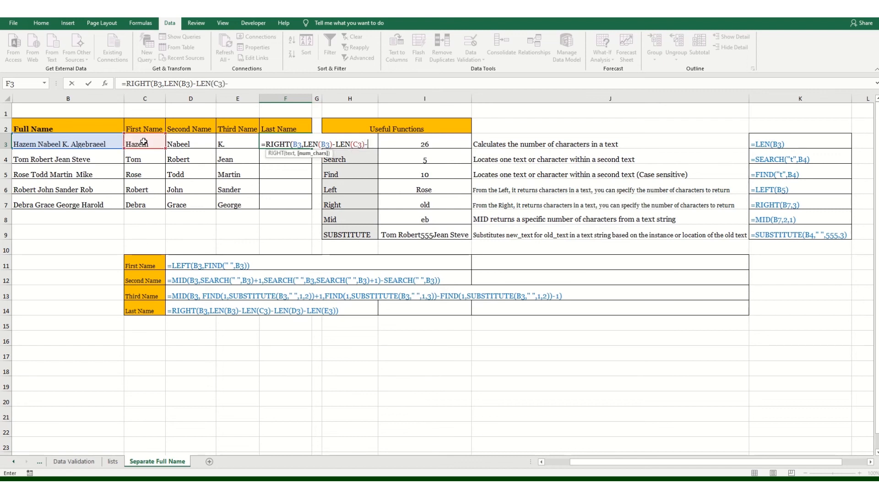
{"action": "type", "text": "len"}
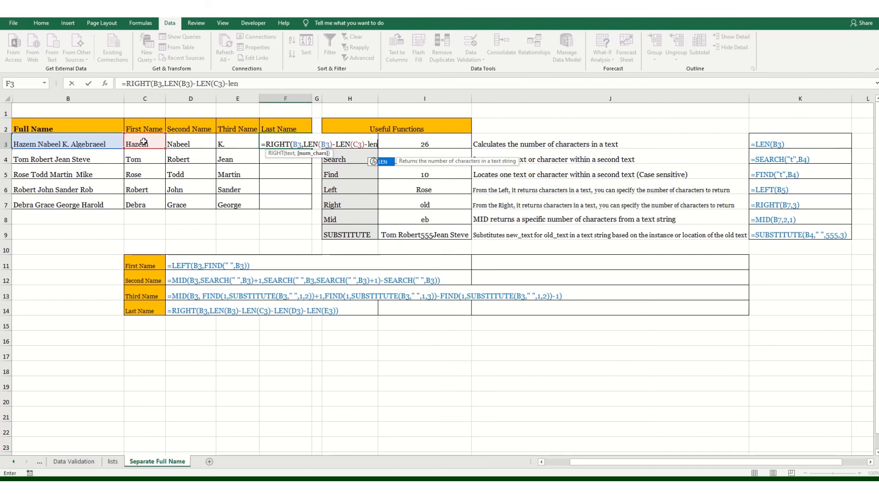
{"action": "key", "text": "Tab"}
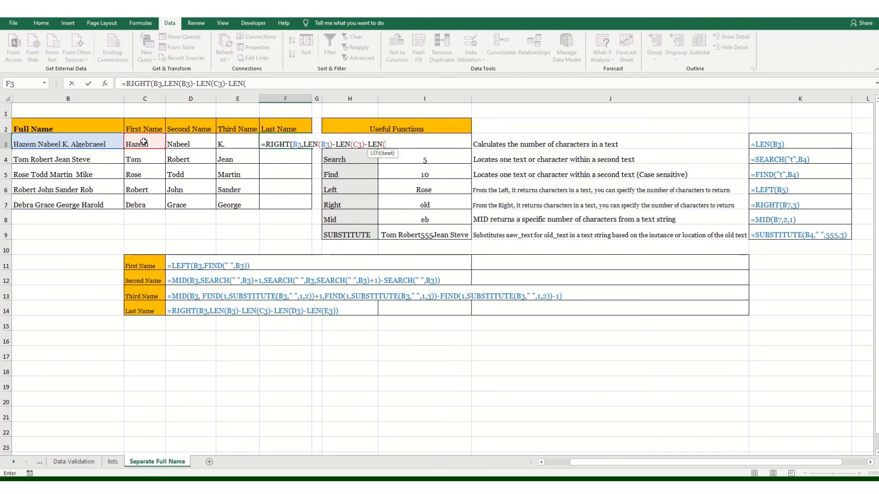
{"action": "left_click", "coordinate": [187, 141]}
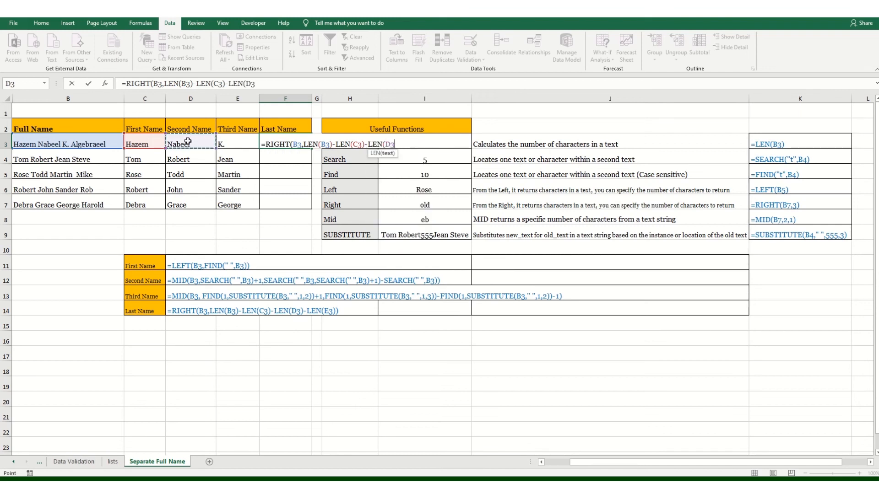
Subtract LEN(E3) as the last term of the character count in F3, and commit the RIGHT formula.
{"action": "type", "text": ")-len"}
{"action": "key", "text": "Tab"}
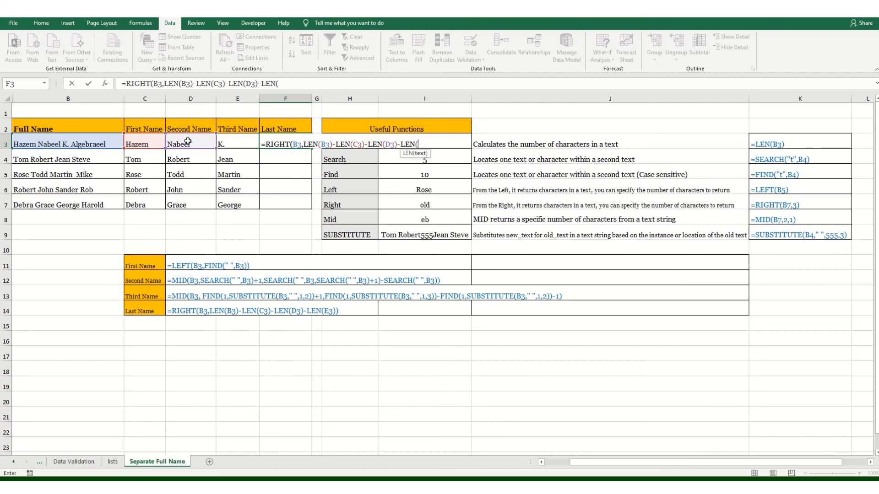
{"action": "left_click", "coordinate": [222, 141]}
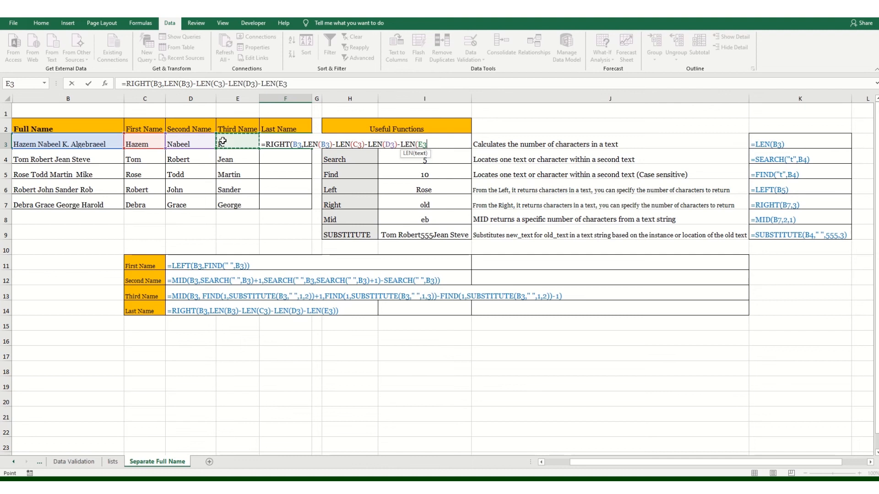
{"action": "type", "text": ")"}
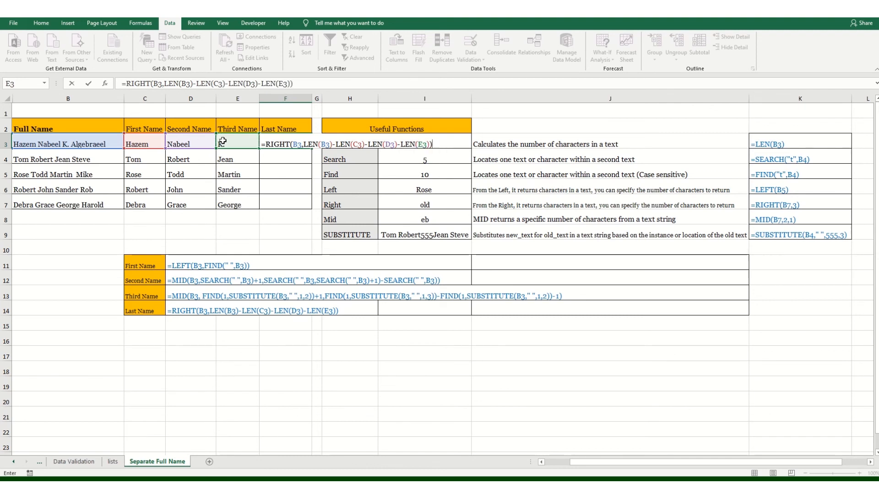
{"action": "key", "text": "Return"}
Fill the last-name formula from F3 down through F7, and check the results in F4 to F7.
{"action": "left_click", "coordinate": [280, 142]}
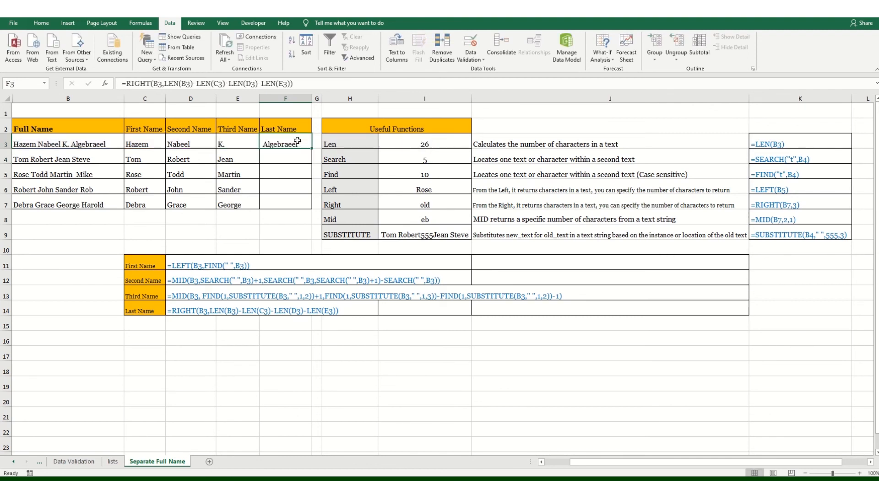
{"action": "left_click_drag", "start_coordinate": [307, 179], "coordinate": [308, 207]}
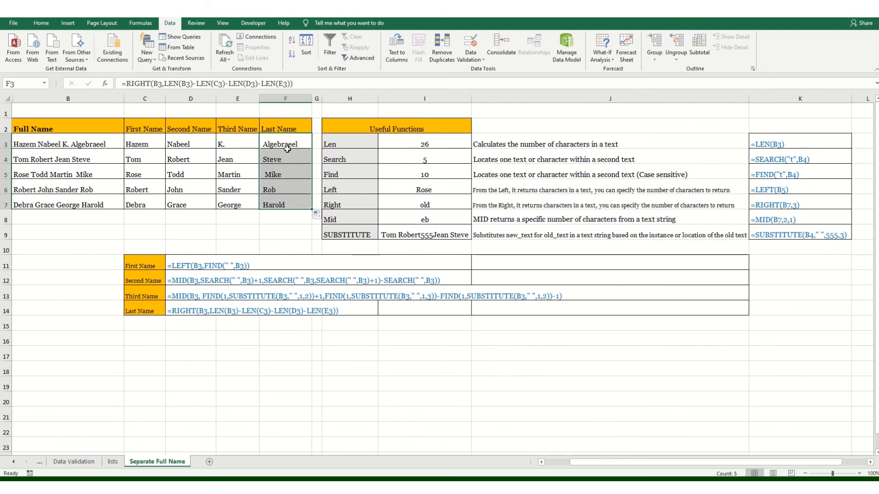
{"action": "left_click", "coordinate": [266, 159]}
{"action": "left_click", "coordinate": [268, 178]}
{"action": "left_click", "coordinate": [268, 192]}
{"action": "left_click", "coordinate": [270, 207]}
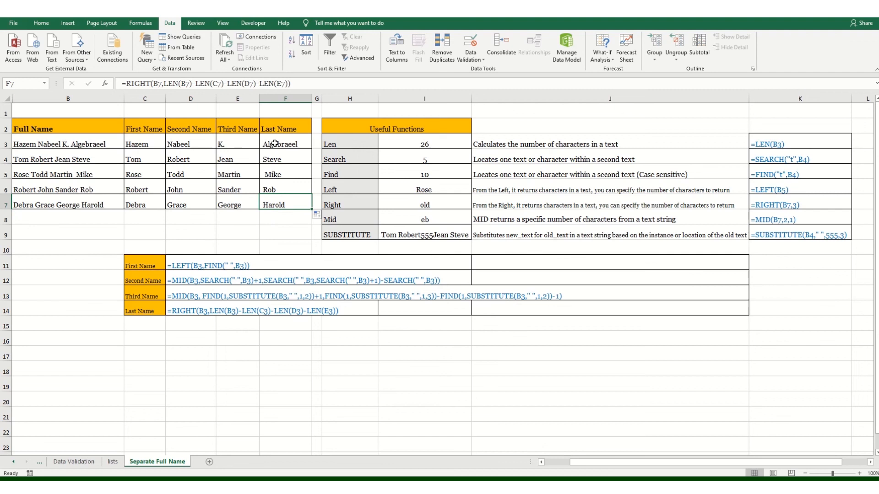
{"action": "left_click", "coordinate": [293, 226]}
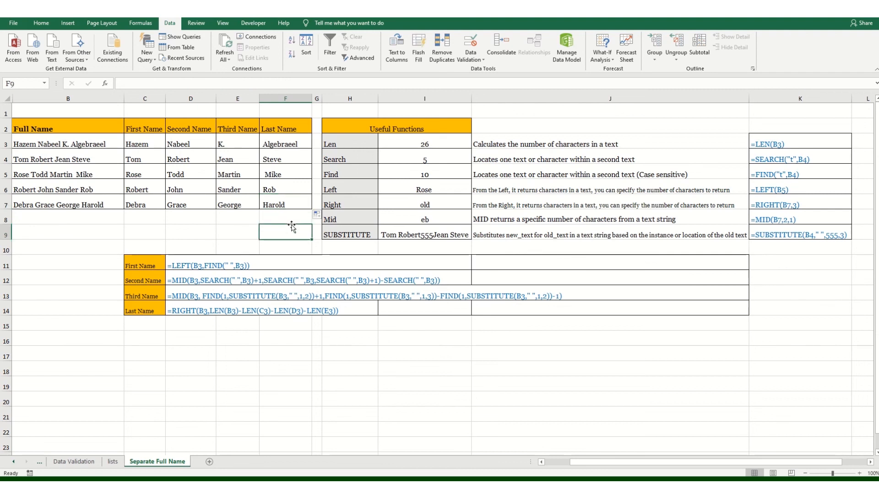
Wrap the RIGHT formula in F3 in TRIM, and fill the revised formula down through F7.
{"action": "left_click", "coordinate": [282, 145]}
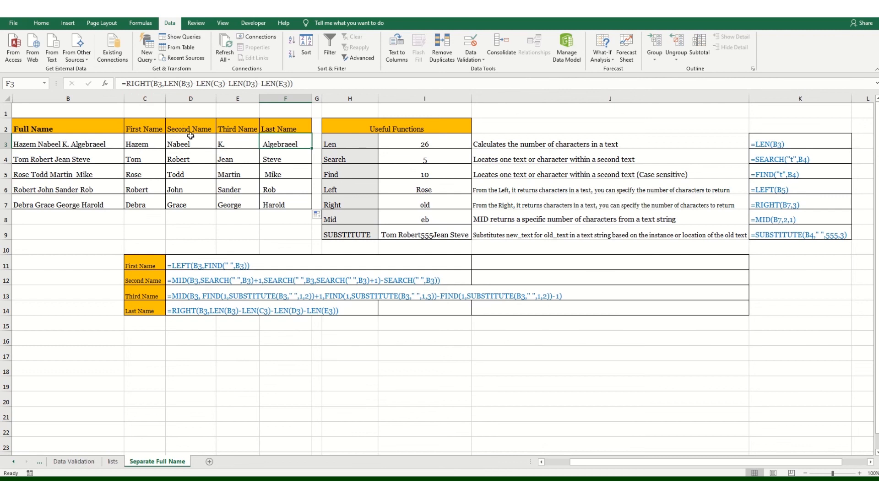
{"action": "left_click", "coordinate": [127, 83]}
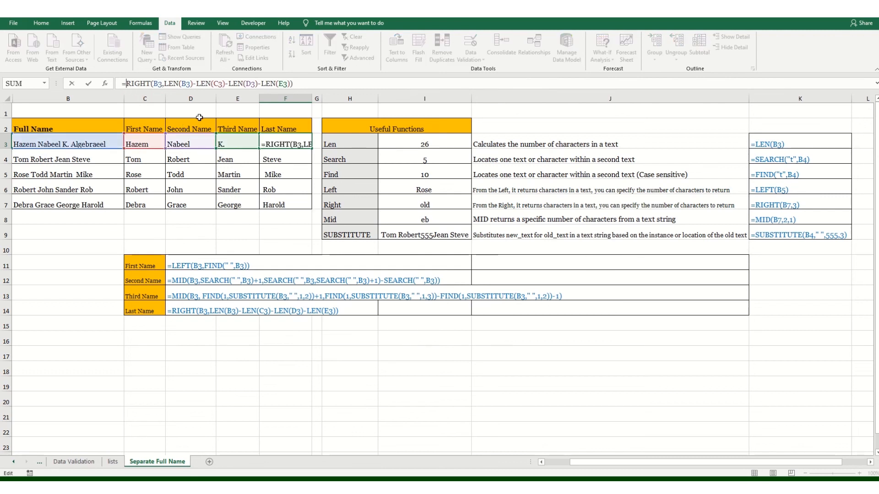
{"action": "type", "text": "trim"}
{"action": "key", "text": "Tab"}
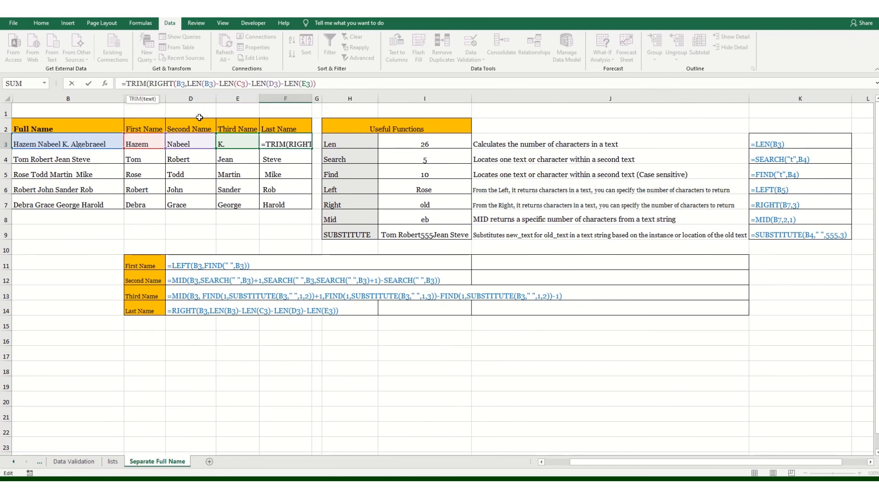
{"action": "left_click", "coordinate": [347, 83]}
{"action": "type", "text": ")"}
{"action": "key", "text": "Return"}
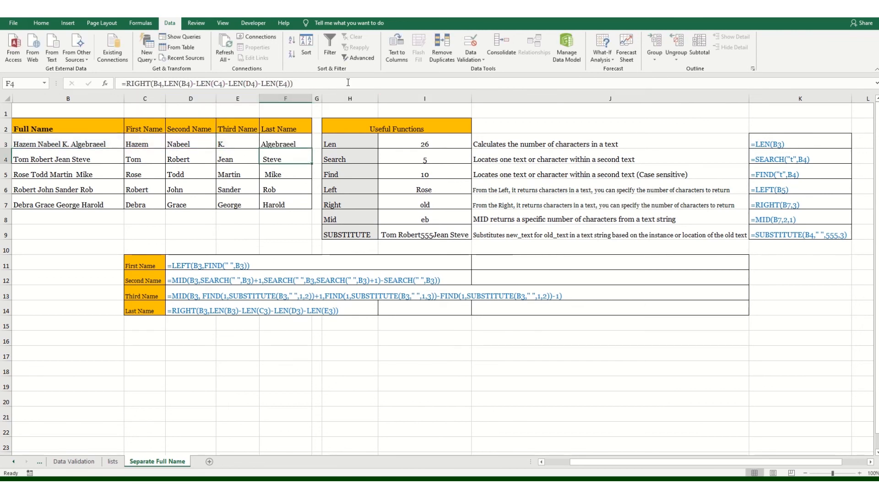
{"action": "left_click_drag", "start_coordinate": [296, 139], "coordinate": [307, 208]}
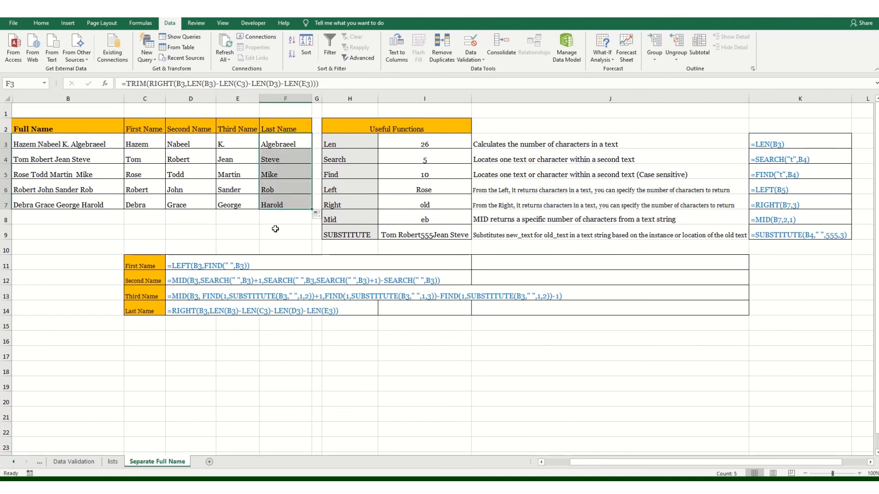
{"action": "left_click", "coordinate": [282, 218]}
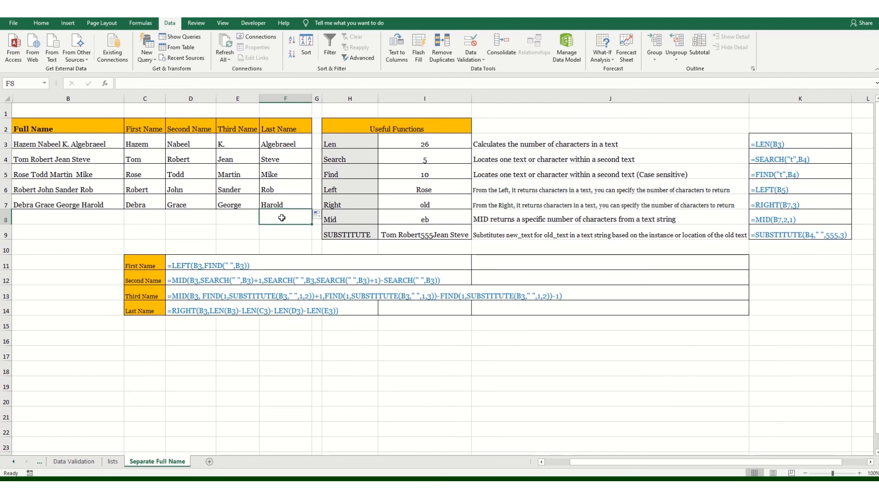